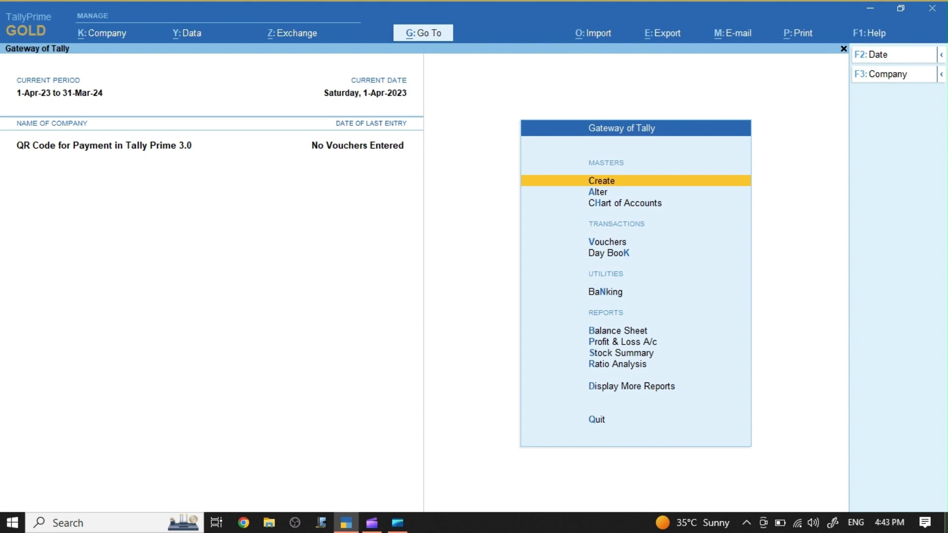
Step: In company features (F11), set 'Enable Payment Request to share payment link/QR code' to Yes
{"action": "key", "text": "F11"}
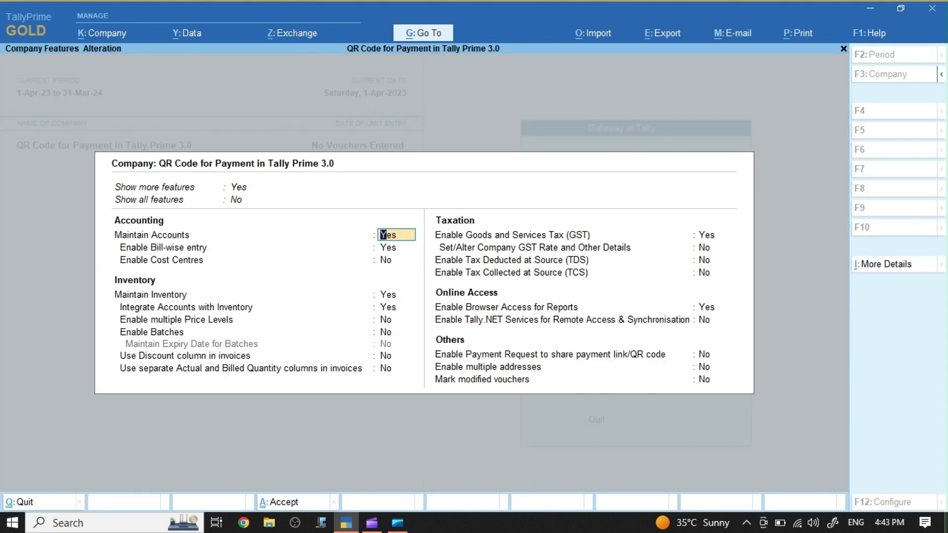
{"action": "key", "text": "Return"}
{"action": "key", "text": "Return"}
{"action": "key", "text": "Return"}
{"action": "key", "text": "Return"}
{"action": "key", "text": "Return"}
{"action": "key", "text": "Return"}
{"action": "key", "text": "Return"}
{"action": "key", "text": "Return"}
{"action": "key", "text": "Return"}
{"action": "key", "text": "Return"}
{"action": "key", "text": "Return"}
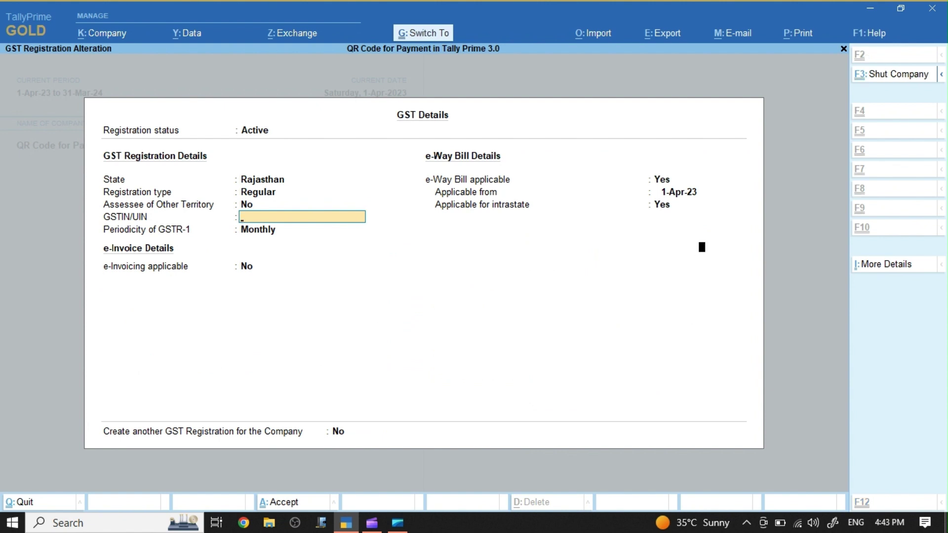
{"action": "key", "text": "ctrl+a"}
{"action": "key", "text": "Return"}
{"action": "key", "text": "Return"}
{"action": "key", "text": "Return"}
{"action": "key", "text": "Return"}
{"action": "key", "text": "Return"}
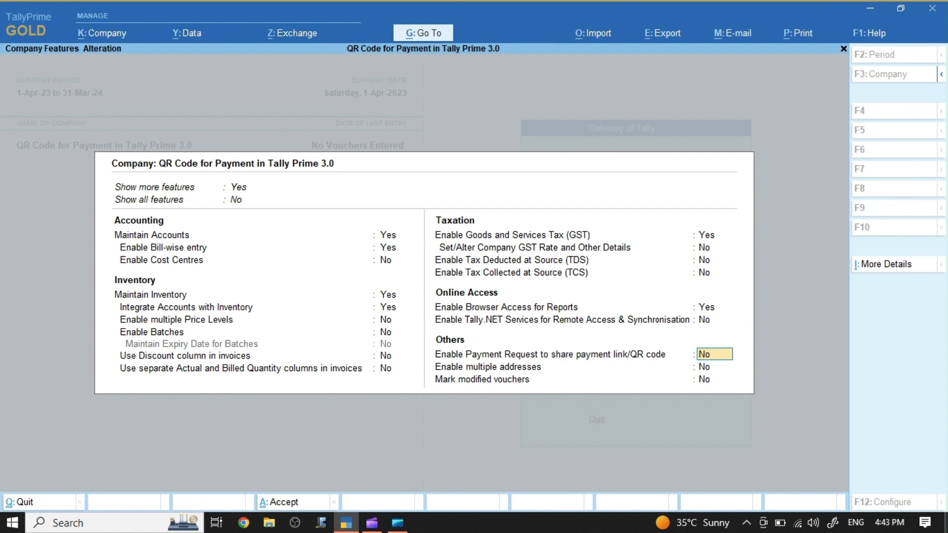
{"action": "type", "text": "y"}
{"action": "key", "text": "Return"}
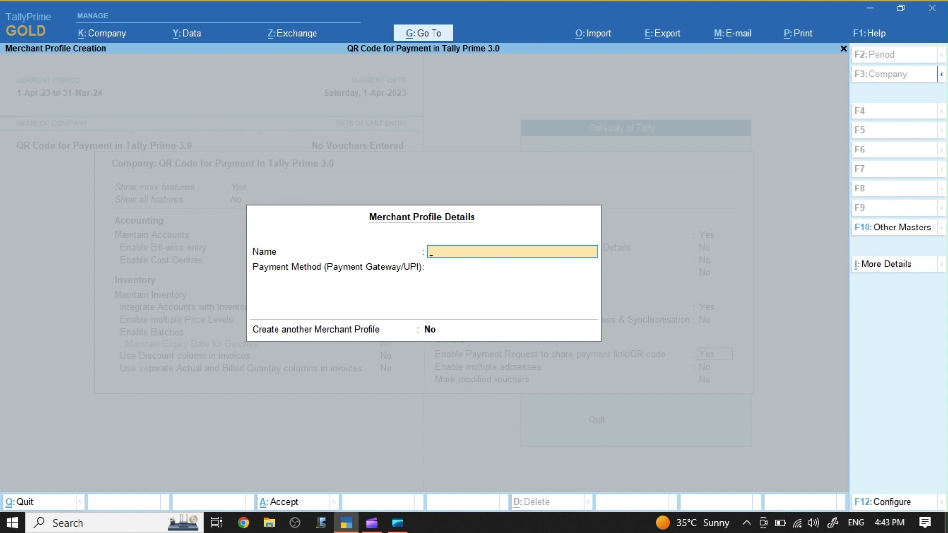
Step: Name the merchant profile TALLY KING UPI and choose UPI as its payment method
{"action": "type", "text": "TALLY KING UPI"}
{"action": "key", "text": "Return"}
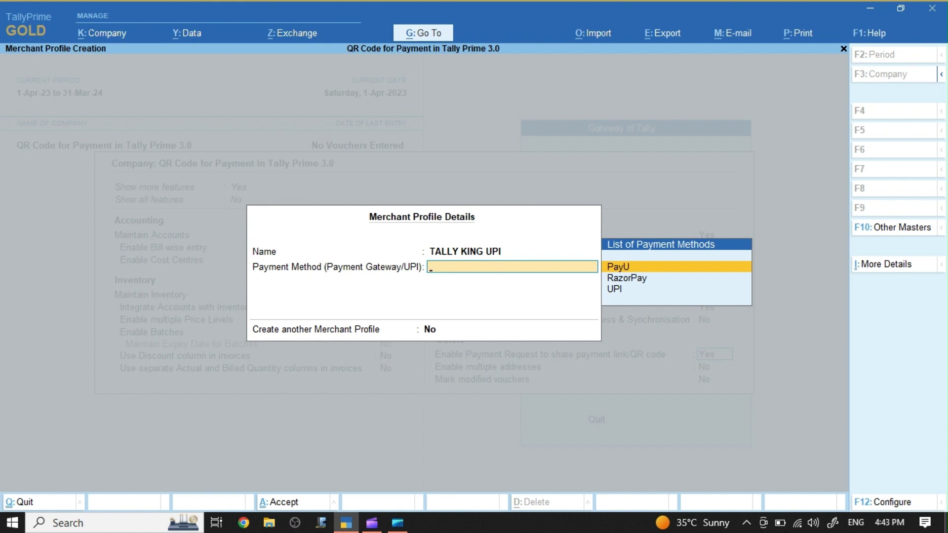
{"action": "key", "text": "Down"}
{"action": "key", "text": "Down"}
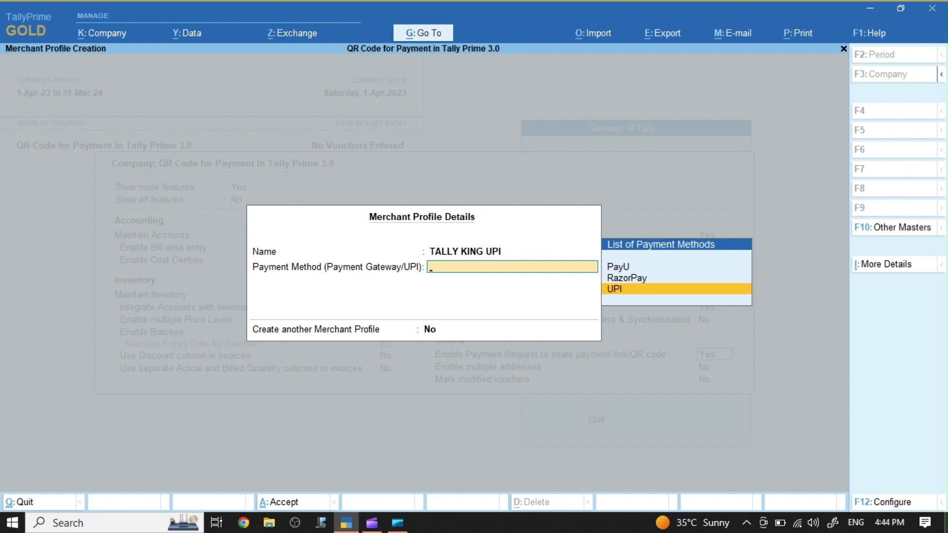
{"action": "key", "text": "Return"}
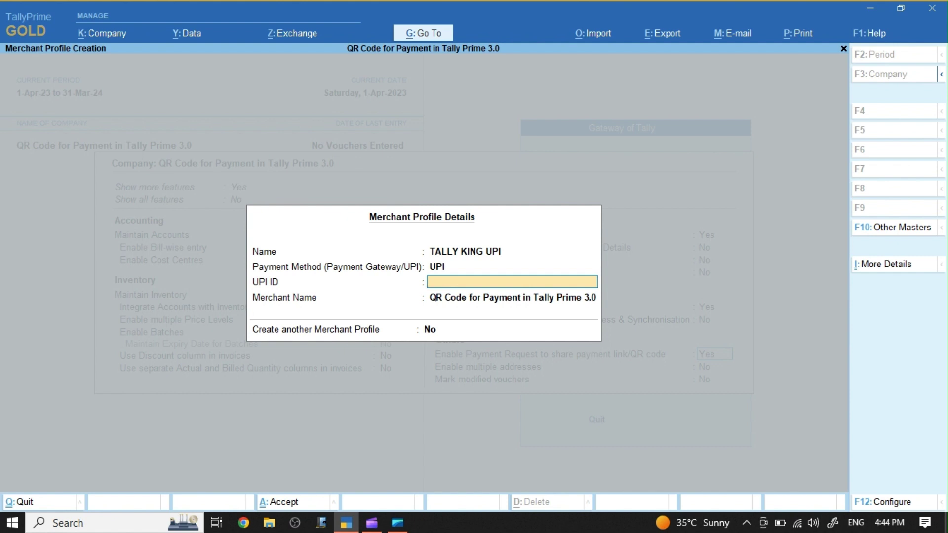
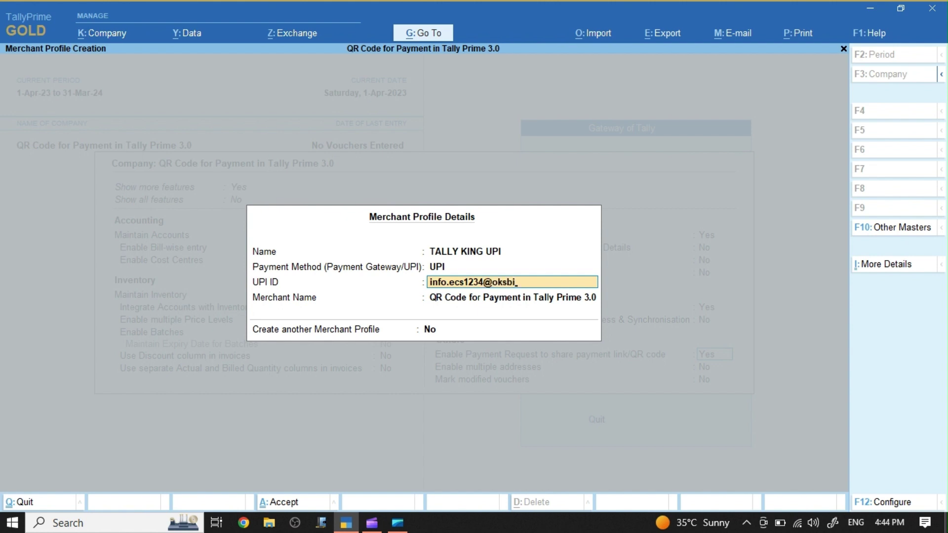
Step: Enter the business's UPI ID and the merchant name Tally King
{"action": "key", "text": "Return"}
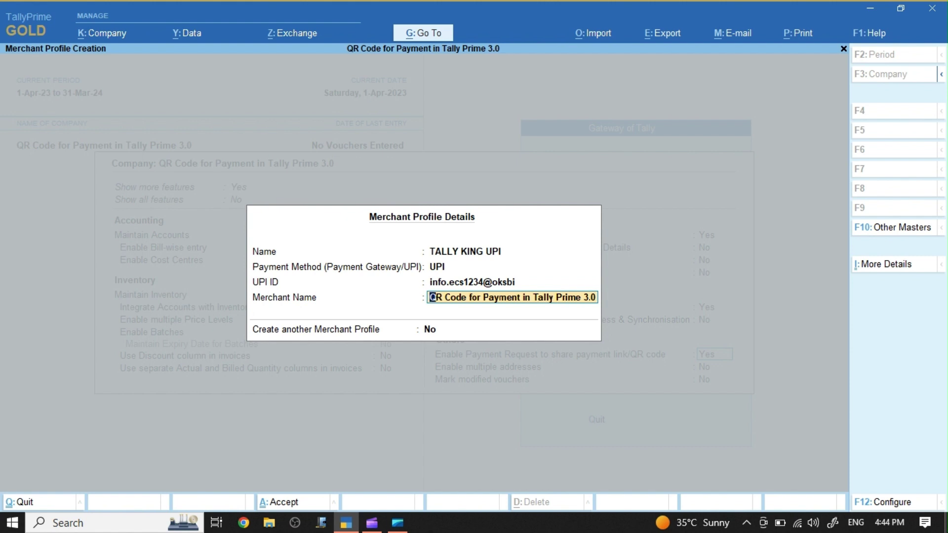
{"action": "type", "text": "Tally"}
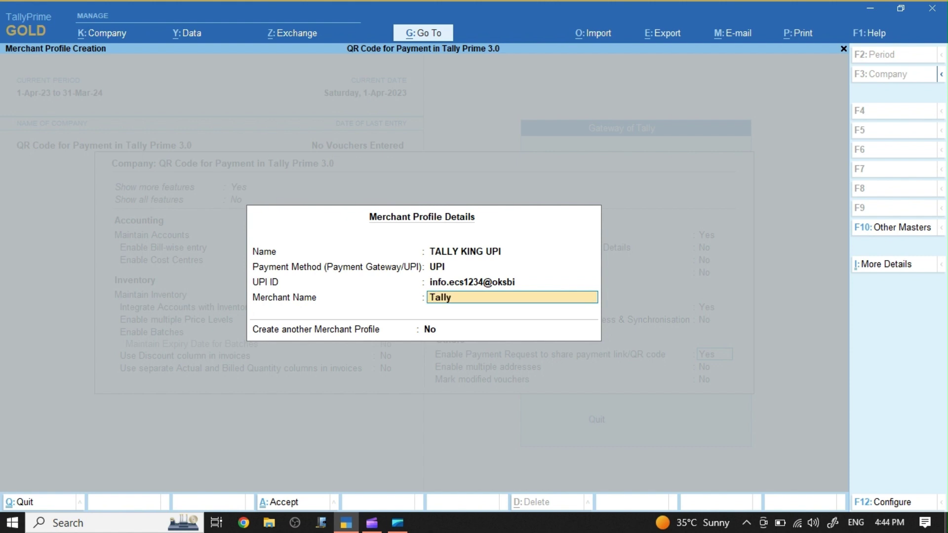
{"action": "type", "text": " King"}
{"action": "key", "text": "Return"}
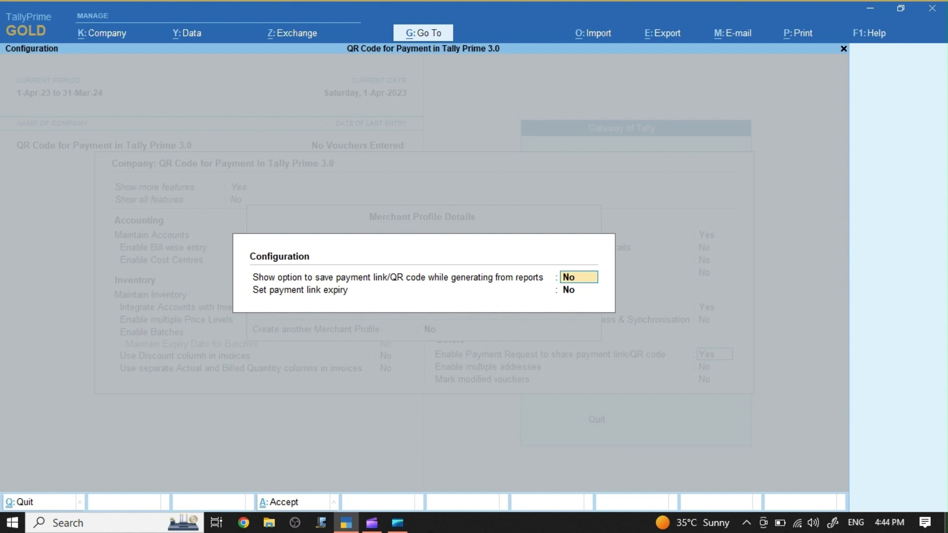
Step: Set 'Show option to save payment link/QR code while generating from reports' to Yes and accept
{"action": "type", "text": "y"}
{"action": "key", "text": "Return"}
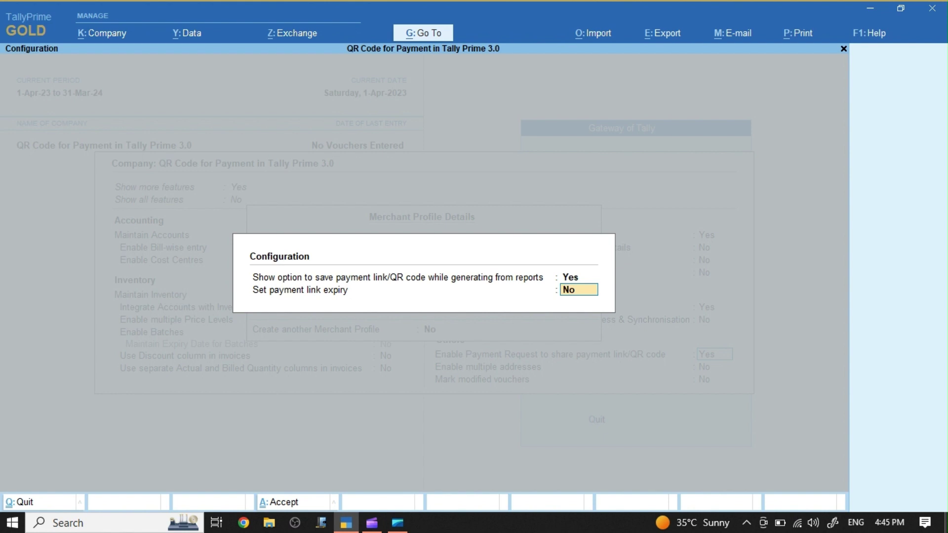
{"action": "key", "text": "ctrl+a"}
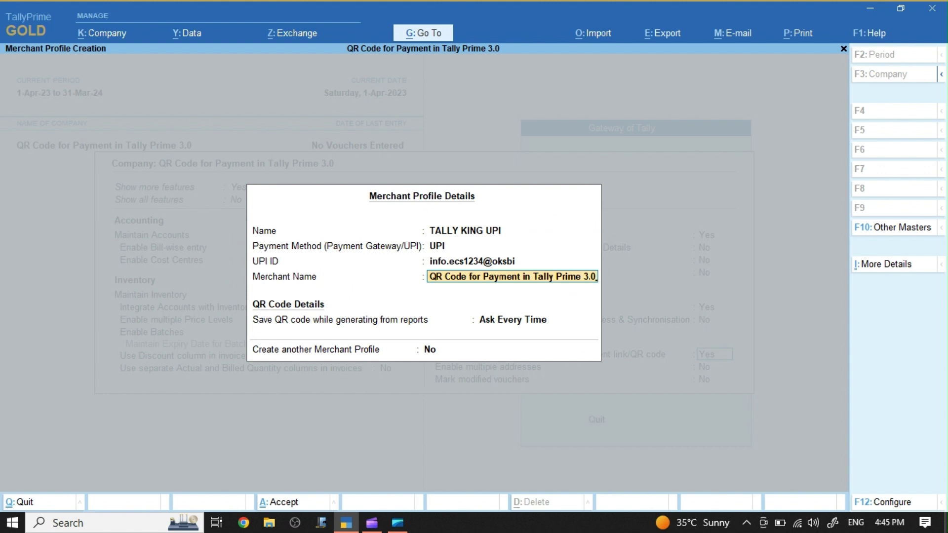
Step: Replace the default merchant name with Tally King
{"action": "key", "text": "BackSpace"}
{"action": "key", "text": "BackSpace"}
{"action": "key", "text": "BackSpace"}
{"action": "key", "text": "BackSpace"}
{"action": "key", "text": "BackSpace"}
{"action": "key", "text": "BackSpace"}
{"action": "key", "text": "BackSpace"}
{"action": "key", "text": "BackSpace"}
{"action": "key", "text": "BackSpace"}
{"action": "key", "text": "BackSpace"}
{"action": "key", "text": "BackSpace"}
{"action": "key", "text": "BackSpace"}
{"action": "key", "text": "BackSpace"}
{"action": "key", "text": "BackSpace"}
{"action": "key", "text": "BackSpace"}
{"action": "key", "text": "BackSpace"}
{"action": "key", "text": "BackSpace"}
{"action": "key", "text": "BackSpace"}
{"action": "key", "text": "BackSpace"}
{"action": "key", "text": "BackSpace"}
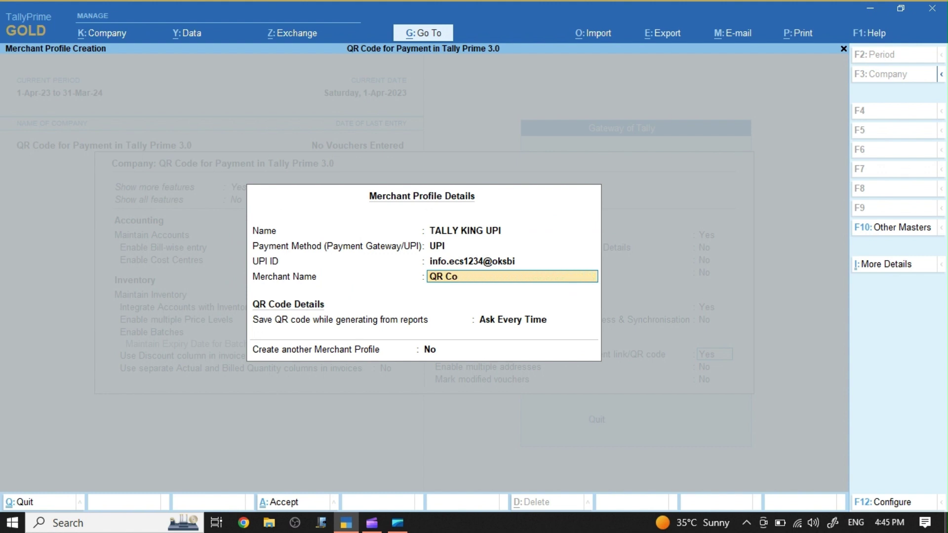
{"action": "key", "text": "BackSpace"}
{"action": "key", "text": "BackSpace"}
{"action": "key", "text": "BackSpace"}
{"action": "key", "text": "BackSpace"}
{"action": "key", "text": "BackSpace"}
{"action": "type", "text": "Tally King"}
{"action": "key", "text": "Return"}
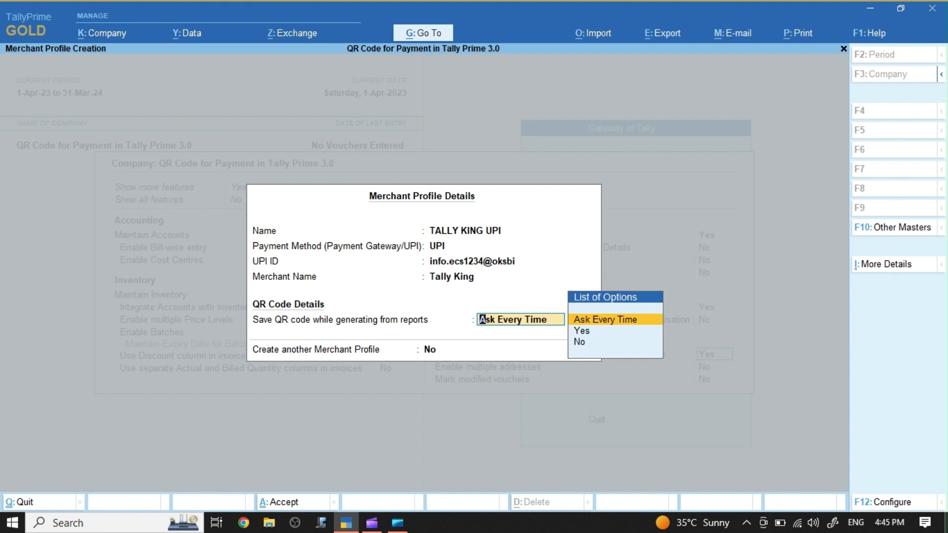
Step: Keep Ask Every Time as the option for saving the QR code from reports
{"action": "key", "text": "Down"}
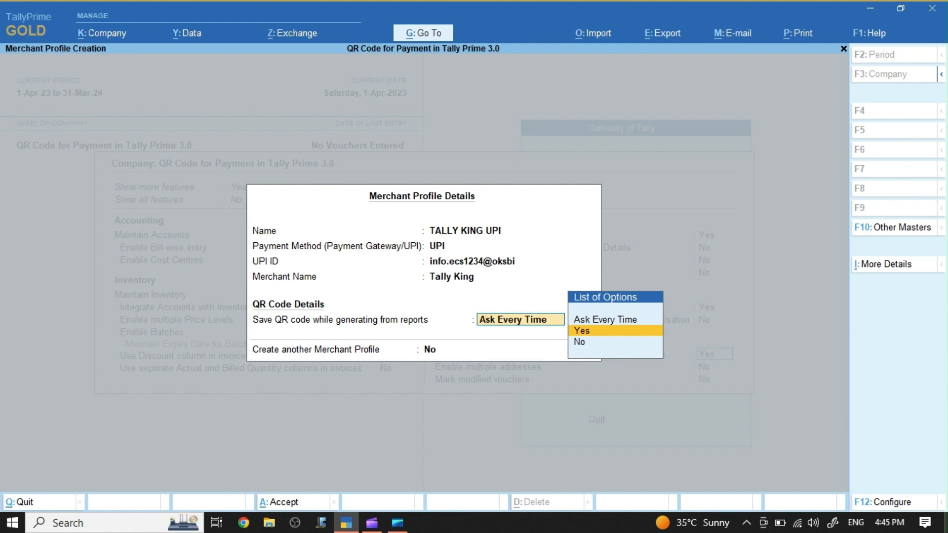
{"action": "key", "text": "Down"}
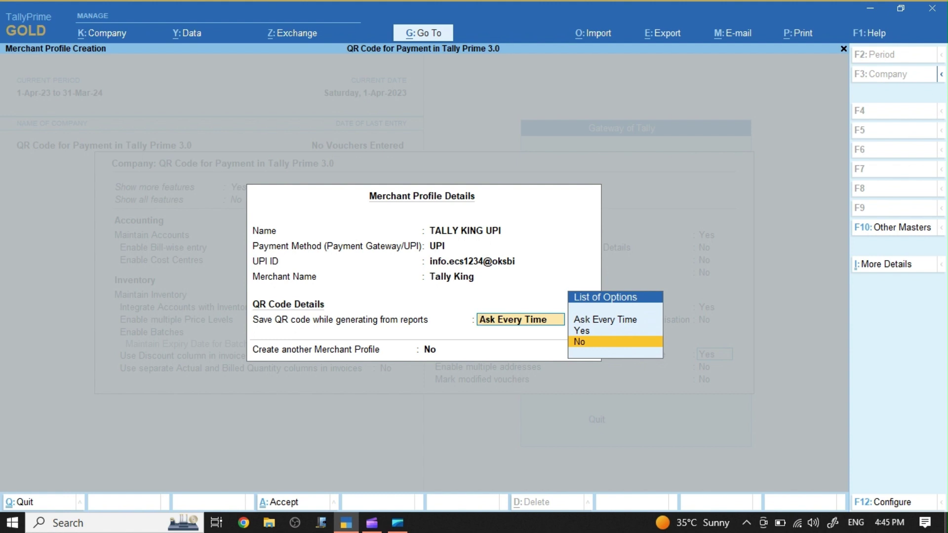
{"action": "key", "text": "Up"}
{"action": "key", "text": "Up"}
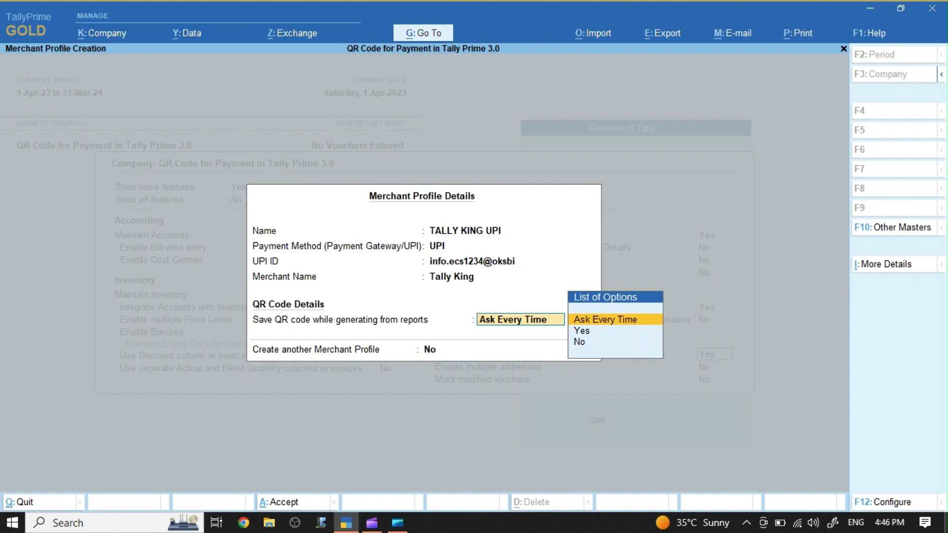
{"action": "key", "text": "Down"}
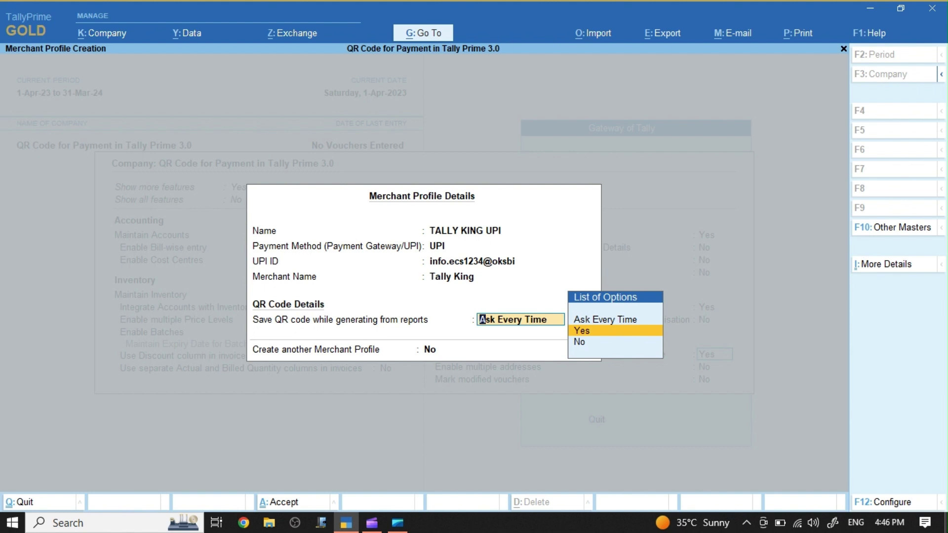
{"action": "key", "text": "Up"}
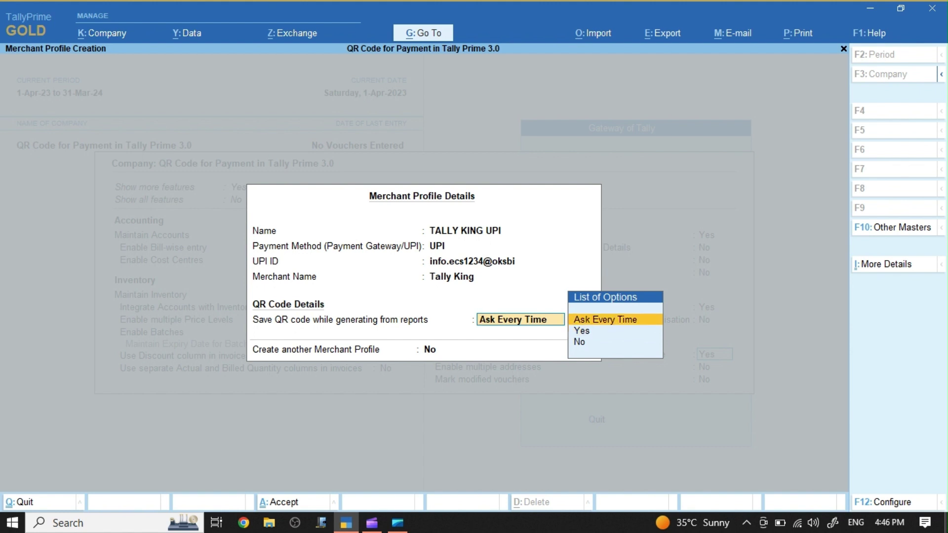
{"action": "key", "text": "Down"}
{"action": "key", "text": "Down"}
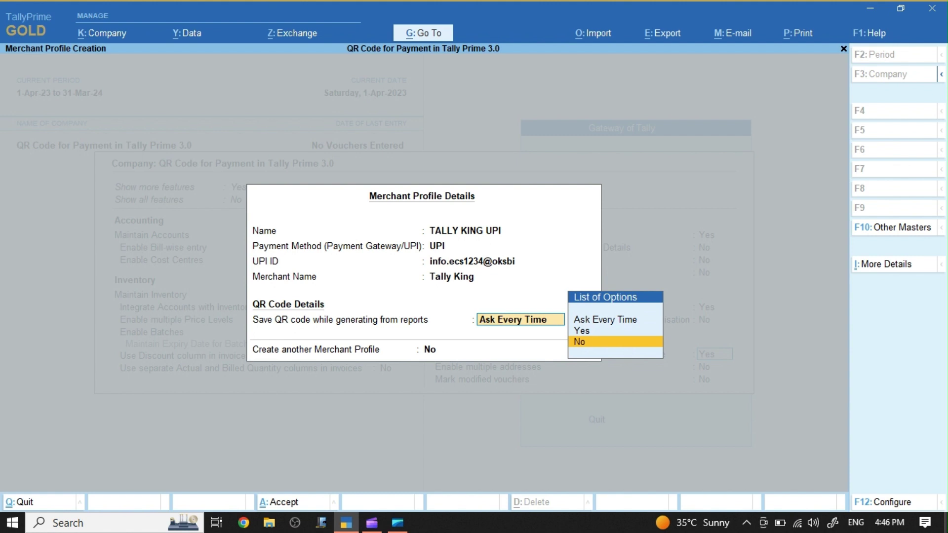
{"action": "key", "text": "Up"}
{"action": "key", "text": "Up"}
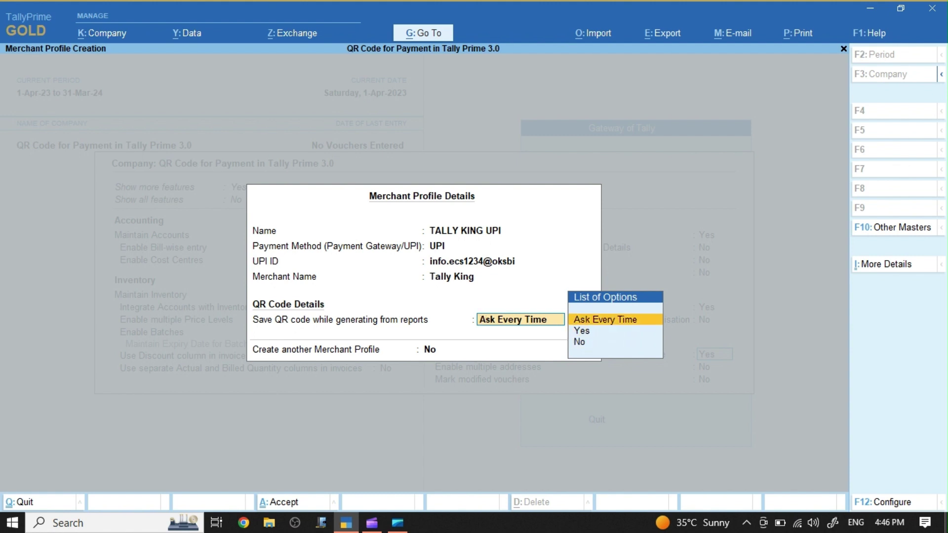
{"action": "key", "text": "Return"}
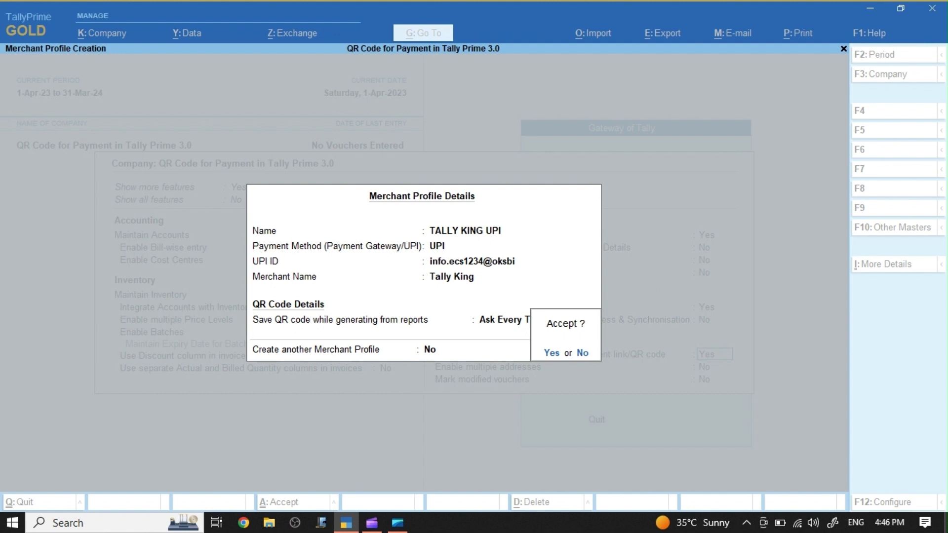
Step: Accept the TALLY KING UPI merchant profile and save the company feature changes
{"action": "key", "text": "Return"}
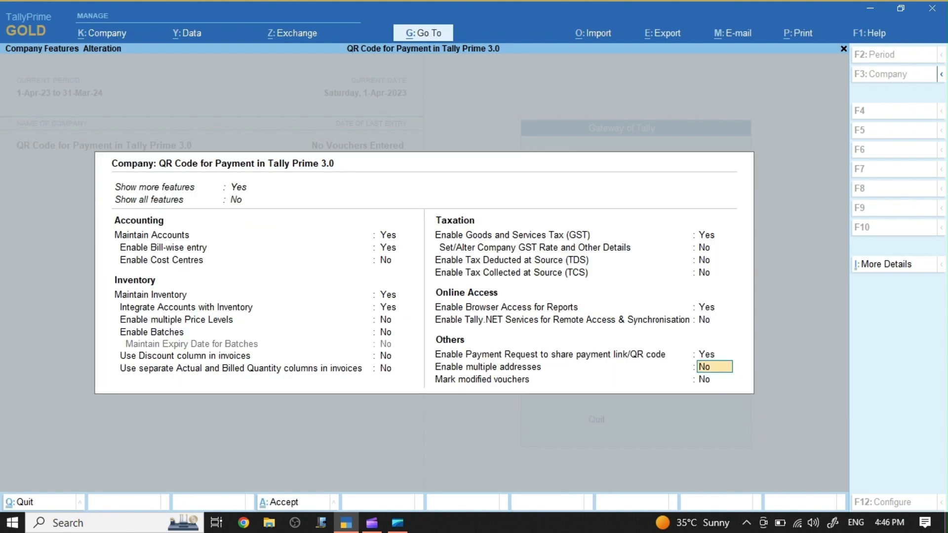
{"action": "key", "text": "ctrl"}
{"action": "key", "text": "ctrl+a"}
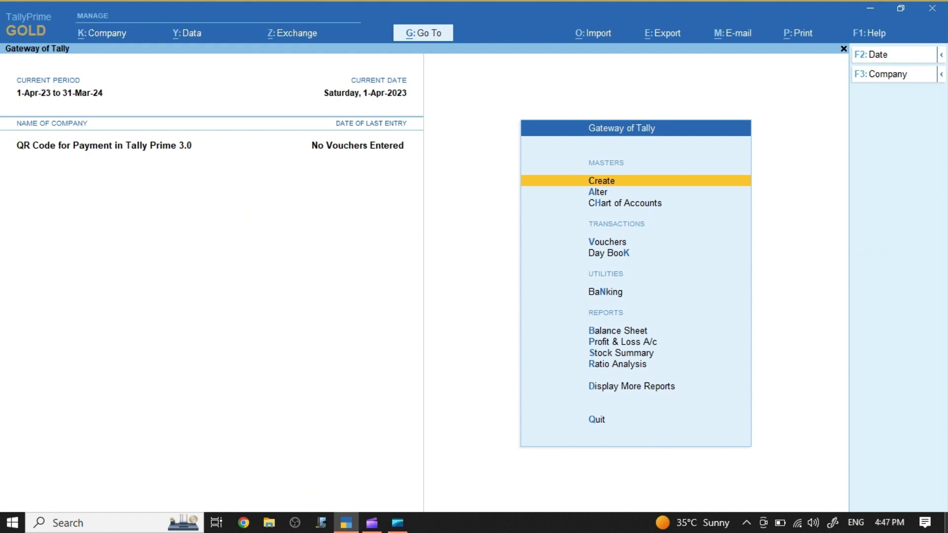
Step: Start a Sales voucher and create the Debtors ledger under Sundry Debtors as Unregistered/Consumer
{"action": "key", "text": "v"}
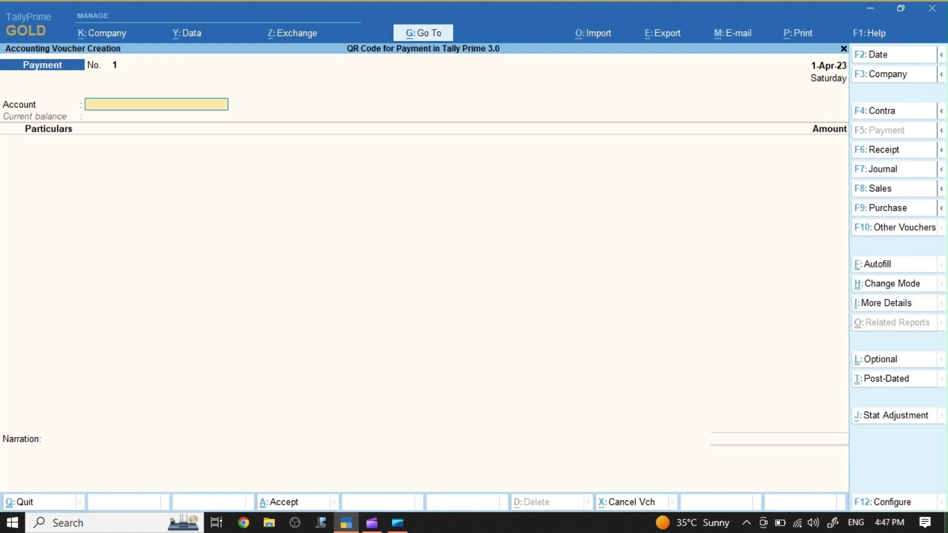
{"action": "key", "text": "F8"}
{"action": "key", "text": "alt+c"}
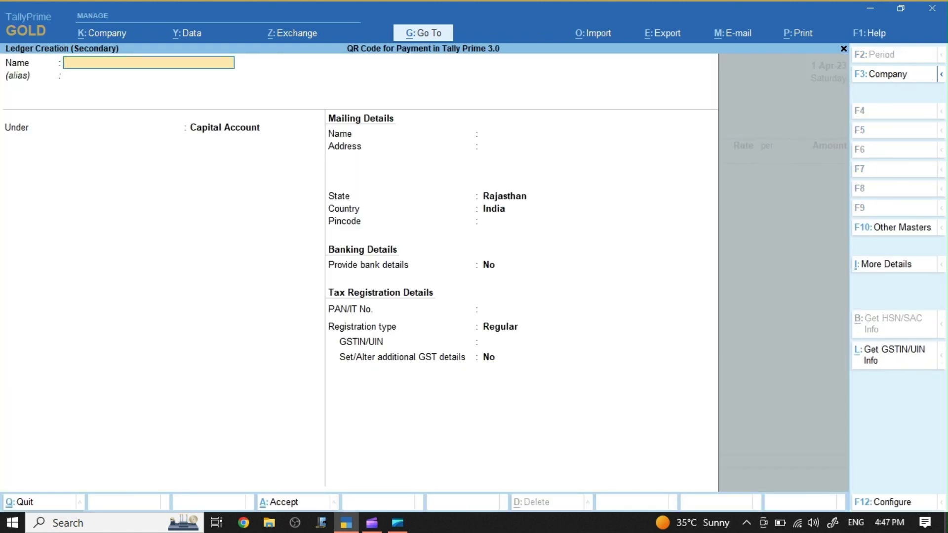
{"action": "type", "text": "Debtors"}
{"action": "key", "text": "Return"}
{"action": "type", "text": "Sund"}
{"action": "key", "text": "Return"}
{"action": "type", "text": "nu"}
{"action": "key", "text": "Return"}
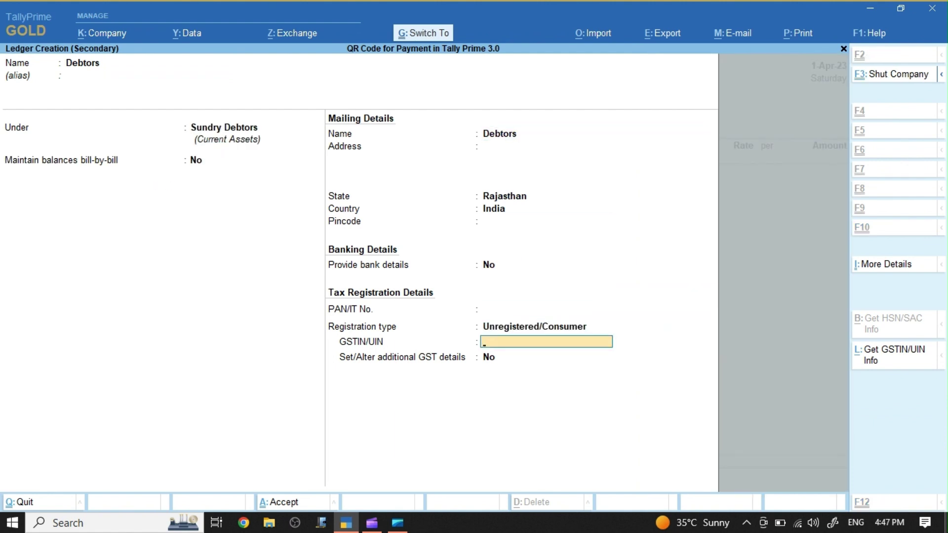
{"action": "key", "text": "ctrl+a"}
{"action": "key", "text": "ctrl+a"}
Step: Create the Sales ledger under Sales Accounts
{"action": "key", "text": "alt+c"}
{"action": "type", "text": "Sales"}
{"action": "key", "text": "Return"}
{"action": "type", "text": "Sal"}
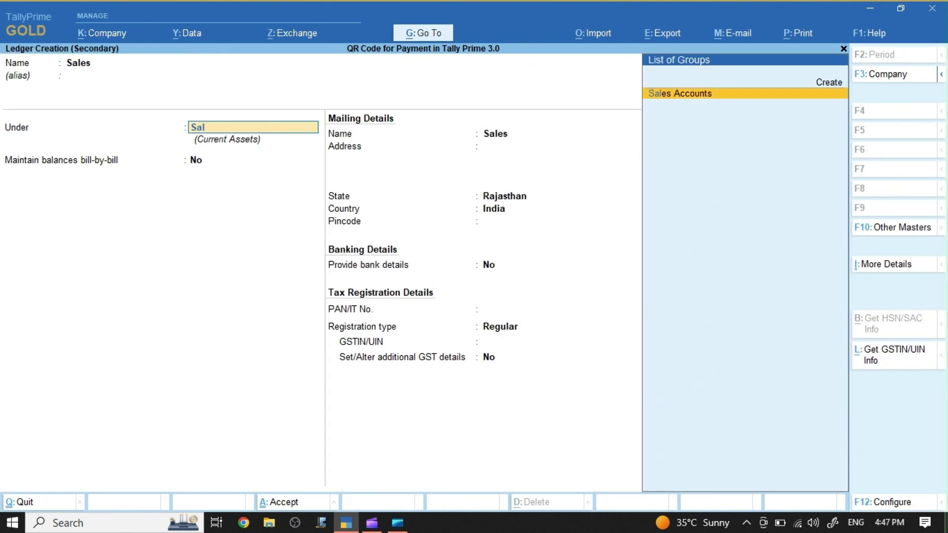
{"action": "key", "text": "Return"}
{"action": "key", "text": "Return"}
{"action": "key", "text": "Return"}
{"action": "key", "text": "ctrl+a"}
Step: Create stock item Item 1 with a new unit pc (Piece, UQC pcs)
{"action": "key", "text": "alt+c"}
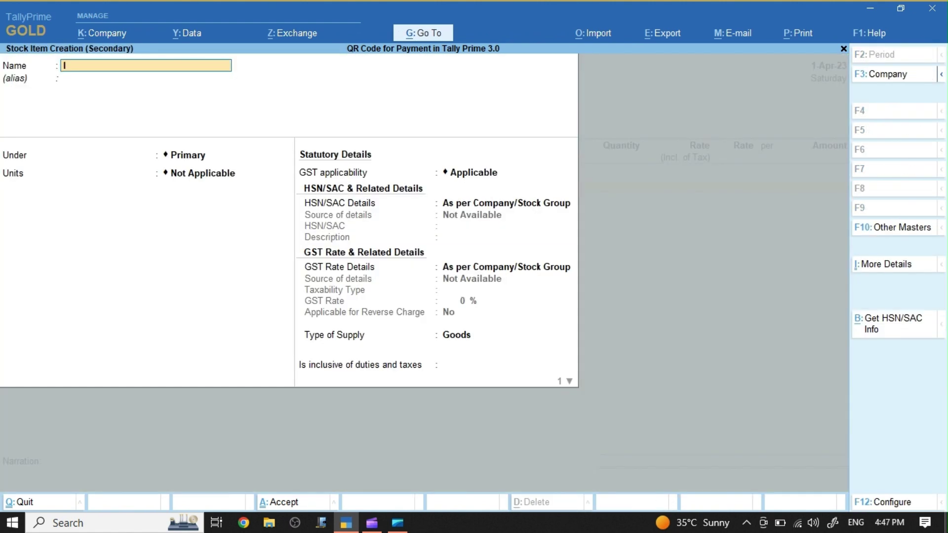
{"action": "type", "text": "Item 1"}
{"action": "key", "text": "Return"}
{"action": "key", "text": "Return"}
{"action": "key", "text": "Return"}
{"action": "key", "text": "alt+c"}
{"action": "type", "text": "pc"}
{"action": "key", "text": "Return"}
{"action": "type", "text": "Piece"}
{"action": "key", "text": "Return"}
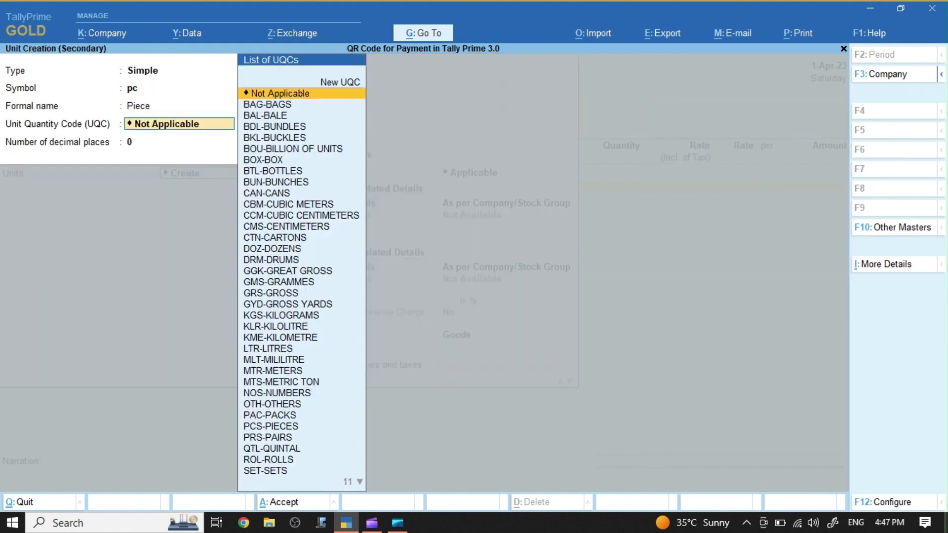
{"action": "type", "text": "pcs"}
Step: Enter 5 pc of Item 1 at 5,000 for 25,000.00 and save Sales voucher No. 1
{"action": "key", "text": "Return"}
{"action": "key", "text": "ctrl+a"}
{"action": "key", "text": "ctrl+a"}
{"action": "type", "text": "5"}
{"action": "key", "text": "Return"}
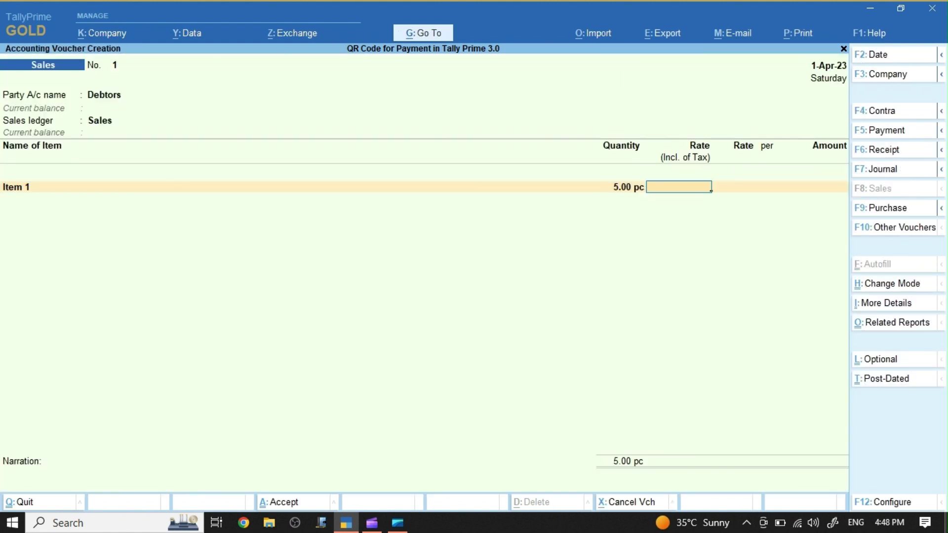
{"action": "type", "text": "5000"}
{"action": "key", "text": "Return"}
{"action": "key", "text": "Return"}
{"action": "key", "text": "Return"}
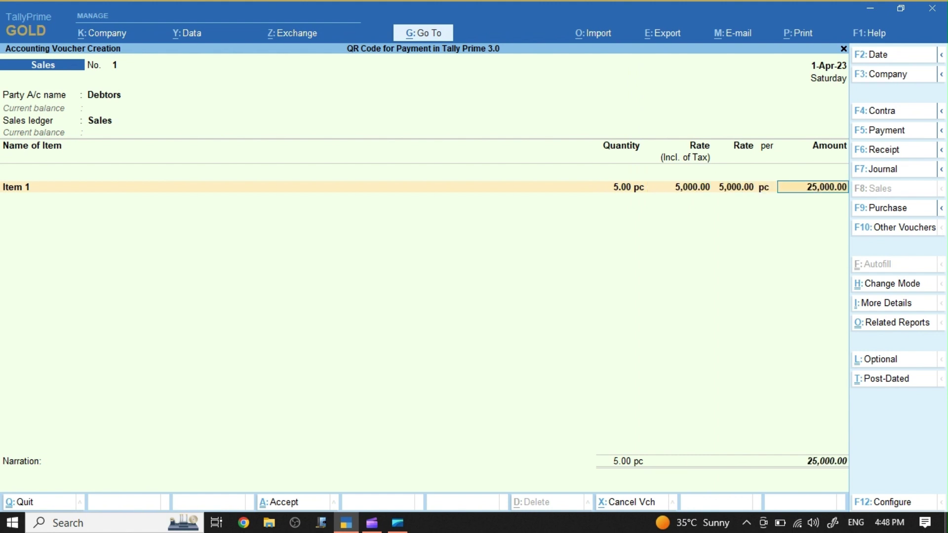
{"action": "key", "text": "Return"}
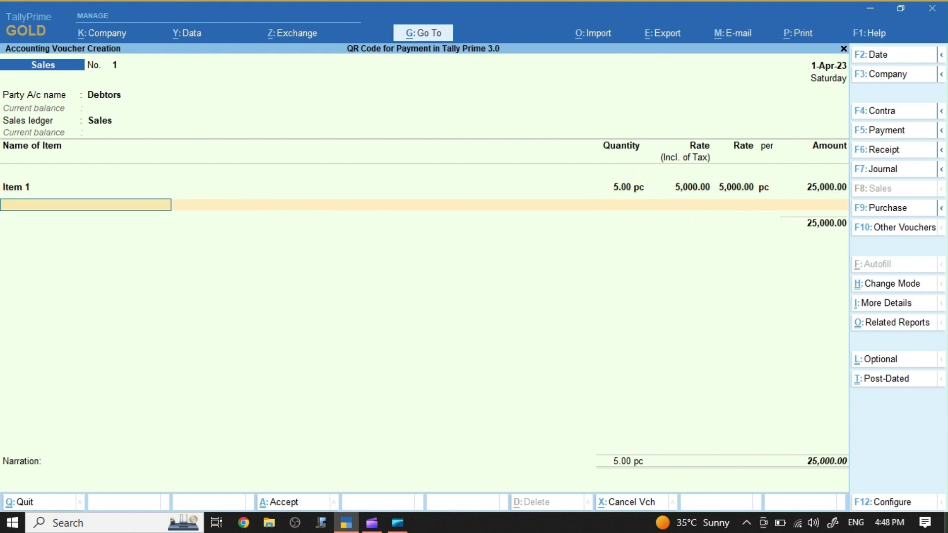
{"action": "key", "text": "Return"}
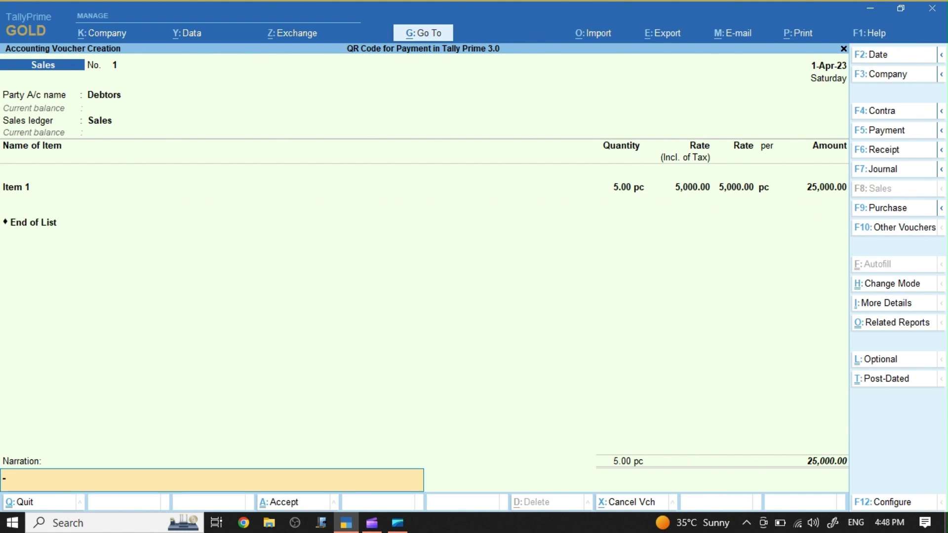
{"action": "key", "text": "Return"}
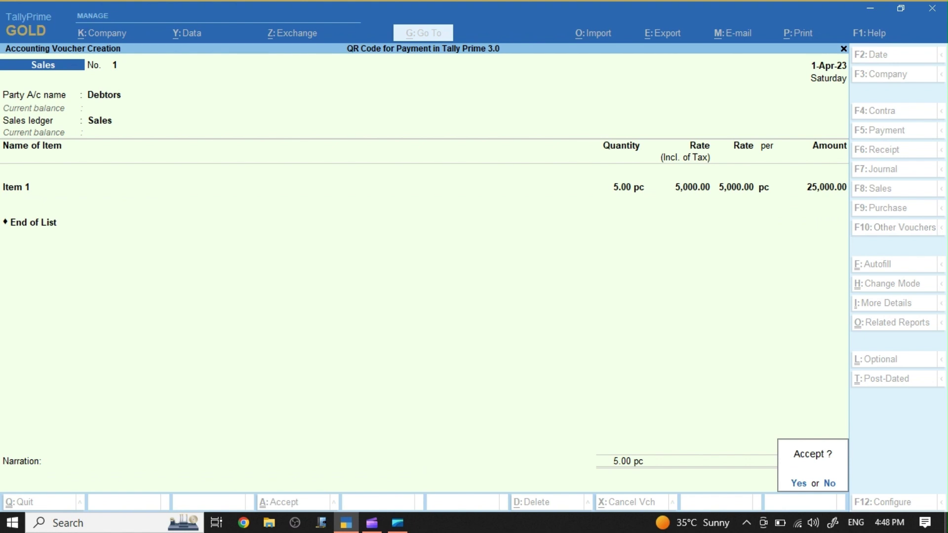
{"action": "key", "text": "y"}
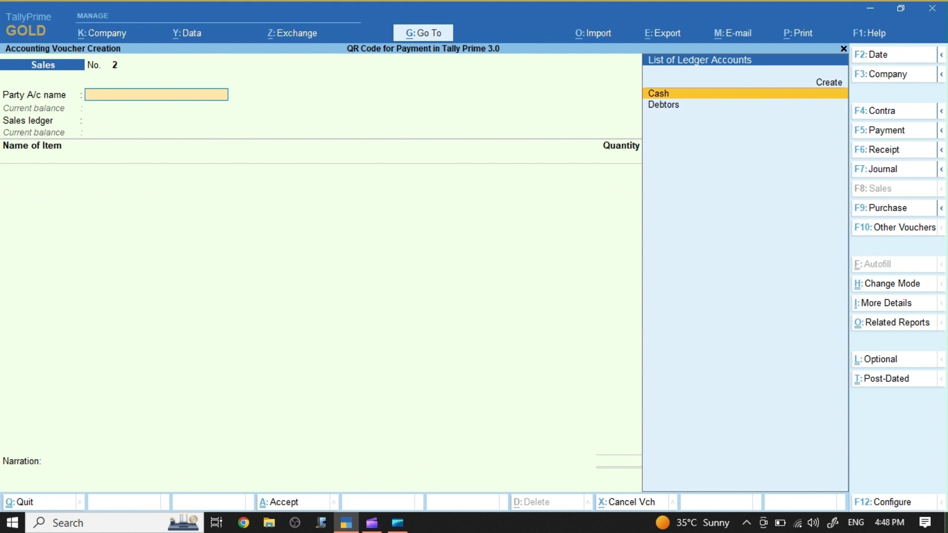
Step: Quit blank voucher No. 2, then reopen Sales voucher No. 1 (25,000.00) from the Day Book for printing
{"action": "key", "text": "Escape"}
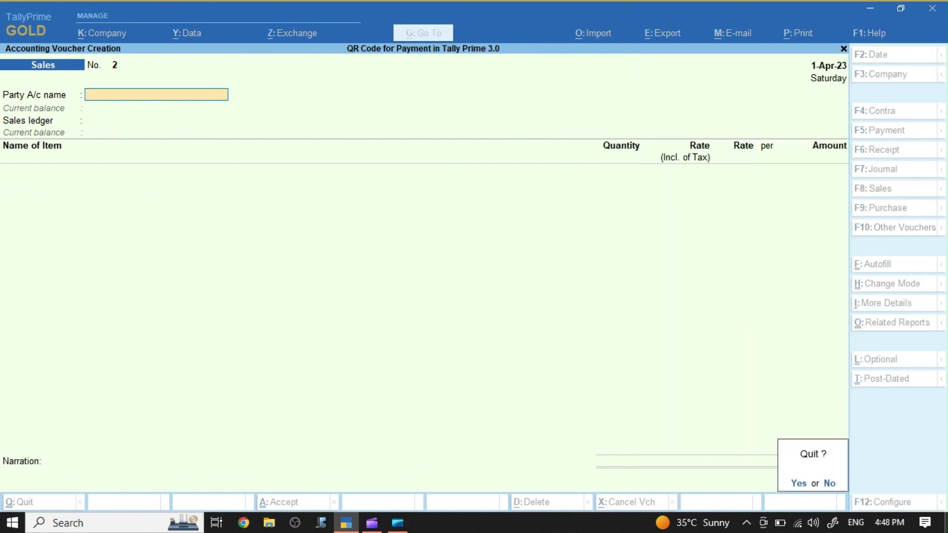
{"action": "key", "text": "y"}
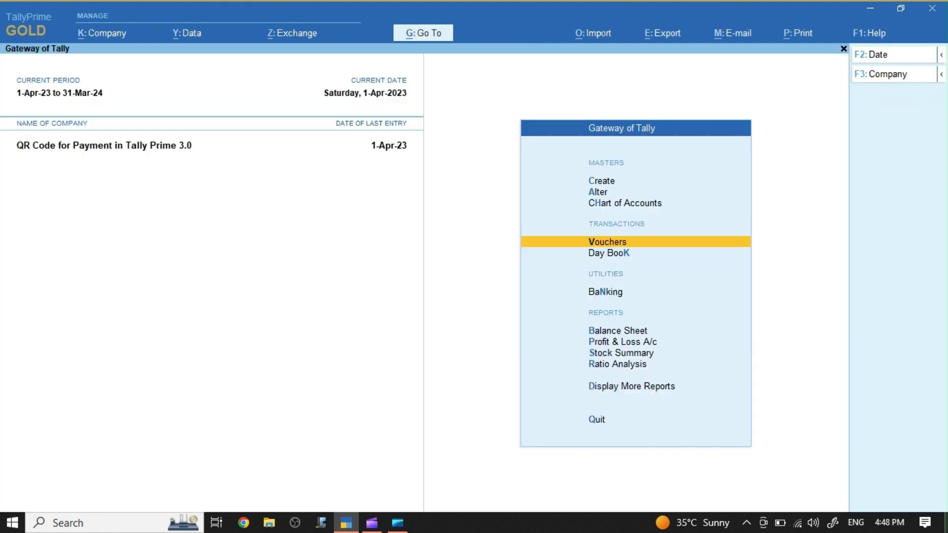
{"action": "key", "text": "d"}
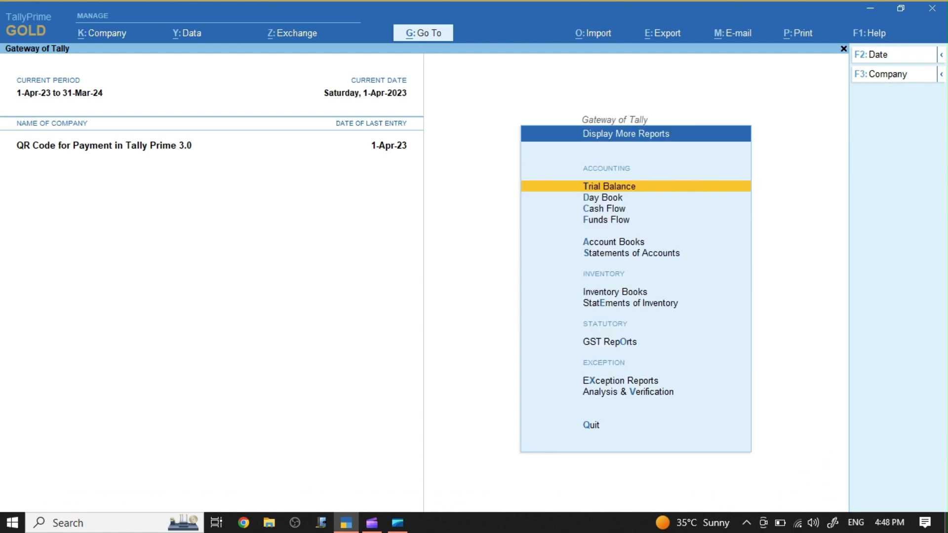
{"action": "key", "text": "d"}
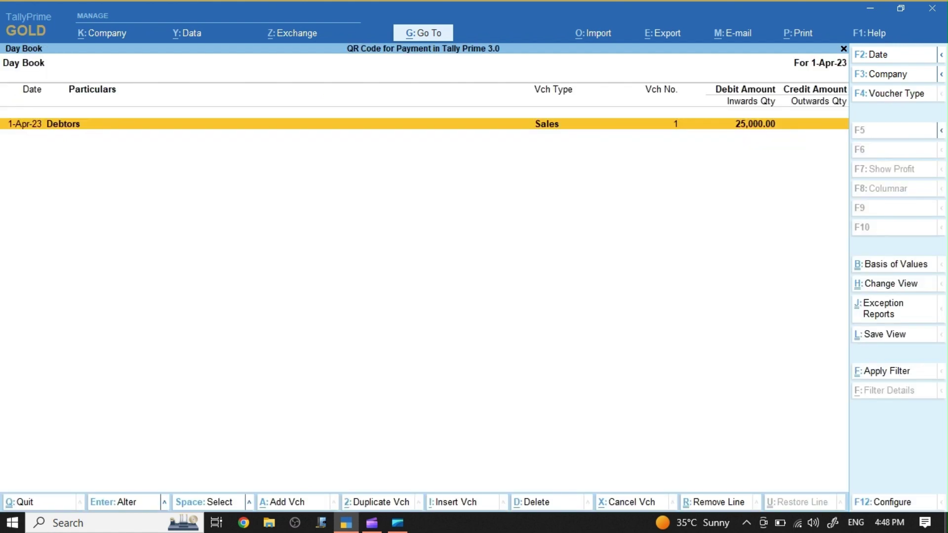
{"action": "key", "text": "Return"}
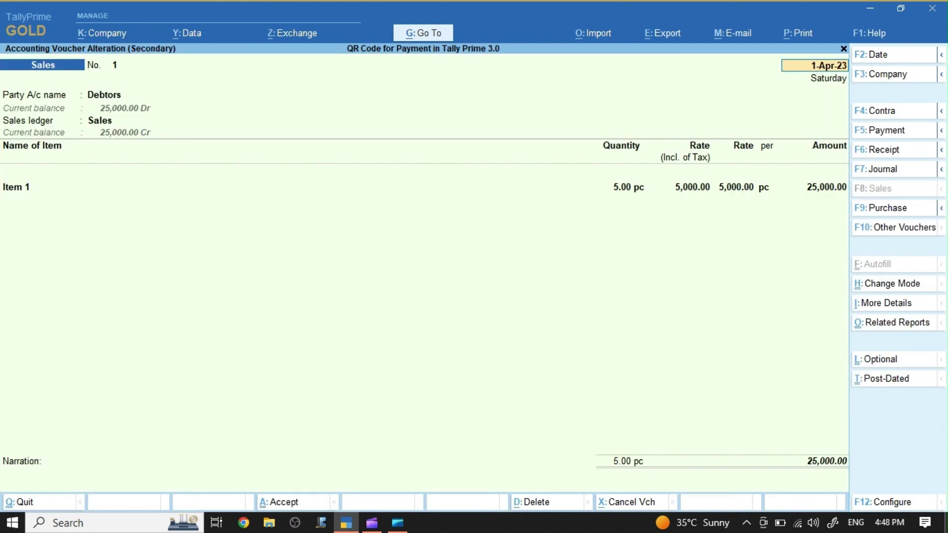
{"action": "key", "text": "alt+p"}
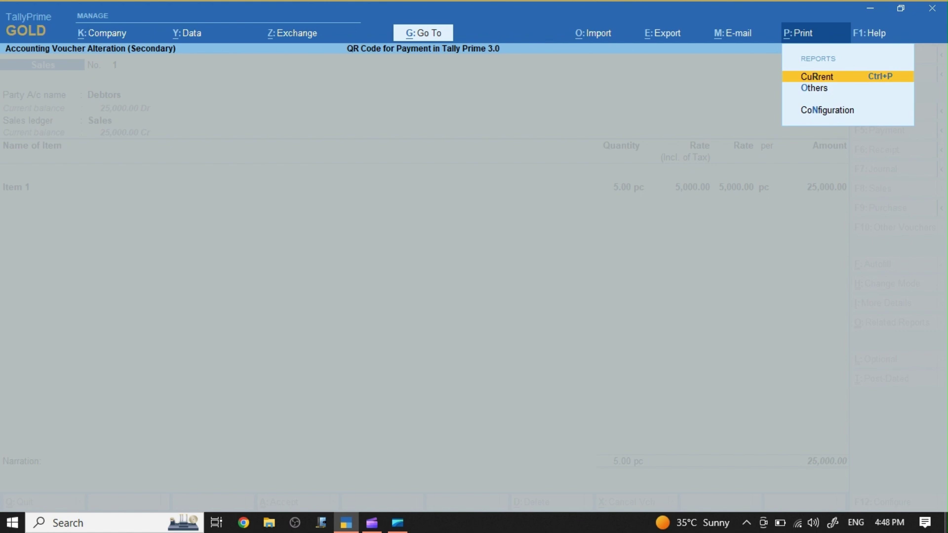
Step: In the invoice print configuration, set Method of Payment Request to QR Code
{"action": "key", "text": "Return"}
{"action": "key", "text": "Left"}
{"action": "key", "text": "Left"}
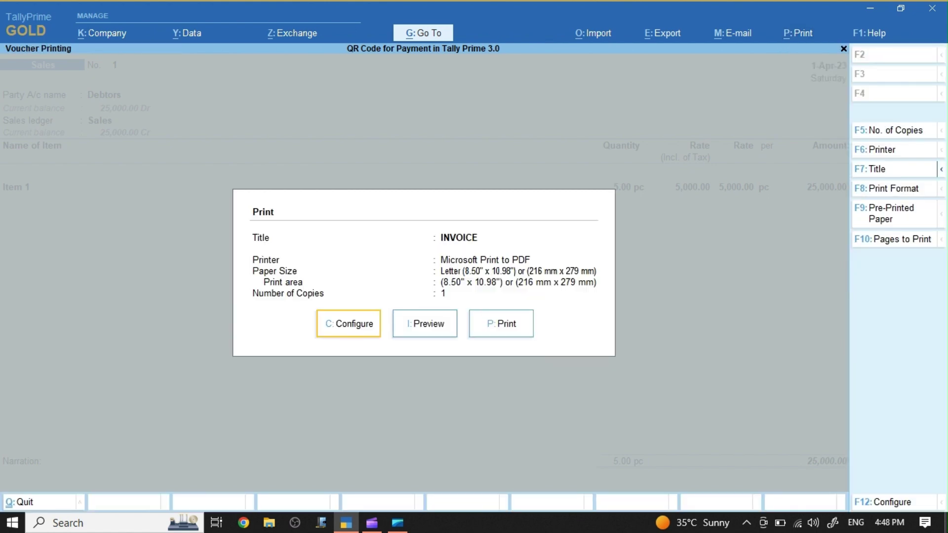
{"action": "key", "text": "Return"}
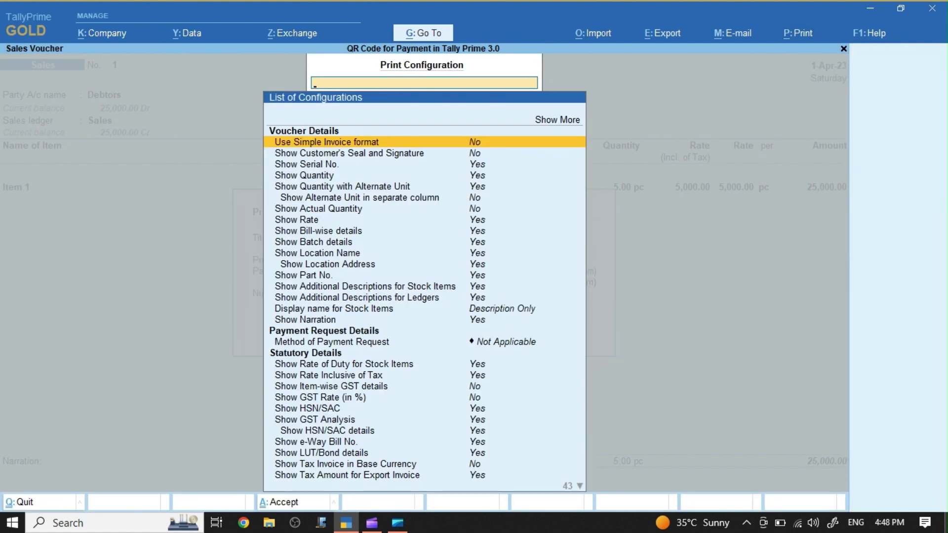
{"action": "key", "text": "Down"}
{"action": "key", "text": "Down"}
{"action": "key", "text": "Down"}
{"action": "key", "text": "Down"}
{"action": "key", "text": "Down"}
{"action": "key", "text": "Down"}
{"action": "key", "text": "Down"}
{"action": "key", "text": "Down"}
{"action": "key", "text": "Down"}
{"action": "key", "text": "Down"}
{"action": "key", "text": "Down"}
{"action": "key", "text": "Down"}
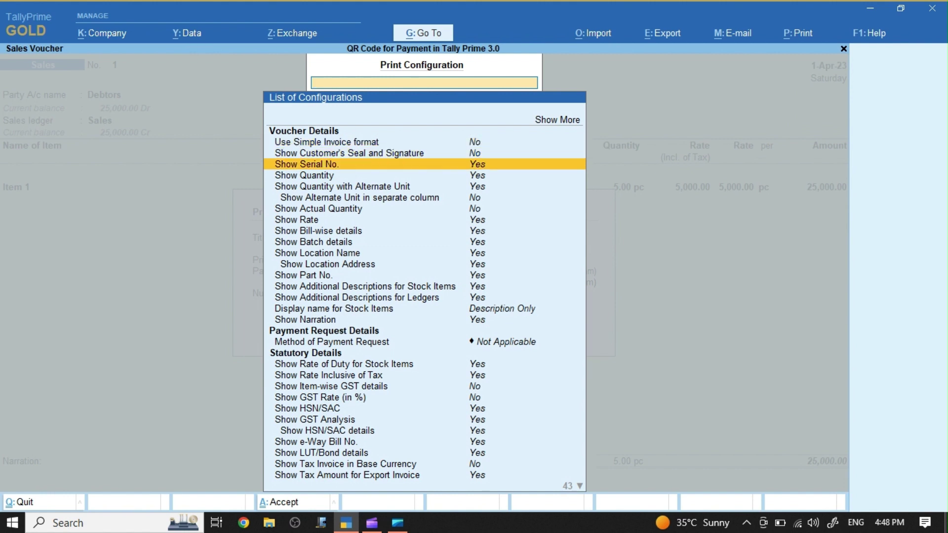
{"action": "key", "text": "Down"}
{"action": "key", "text": "Down"}
{"action": "key", "text": "Down"}
{"action": "key", "text": "Down"}
{"action": "key", "text": "Down"}
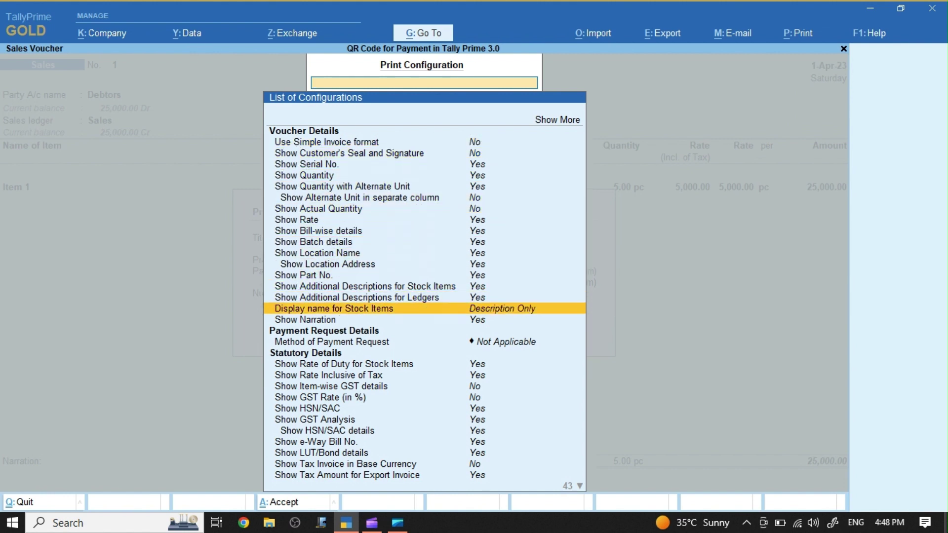
{"action": "key", "text": "Return"}
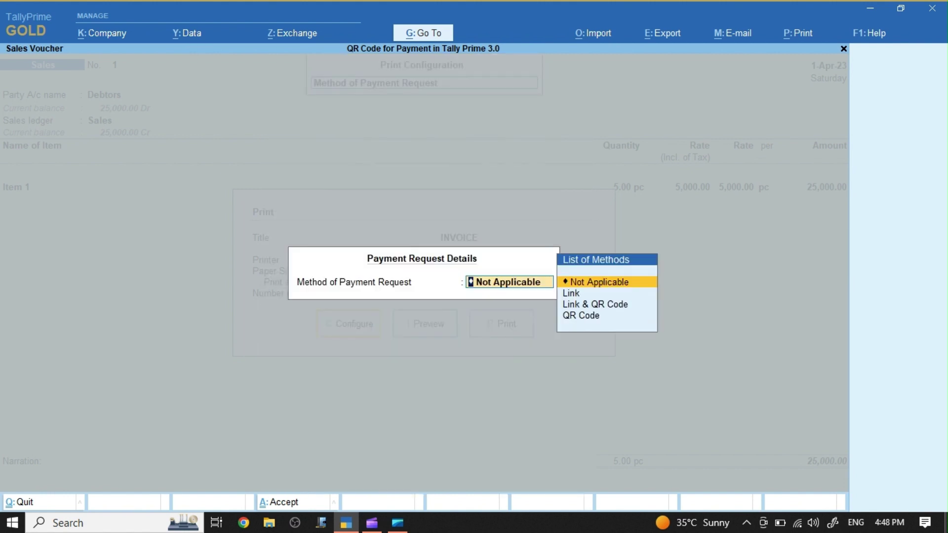
{"action": "key", "text": "Down"}
{"action": "key", "text": "Down"}
{"action": "key", "text": "Down"}
{"action": "key", "text": "Return"}
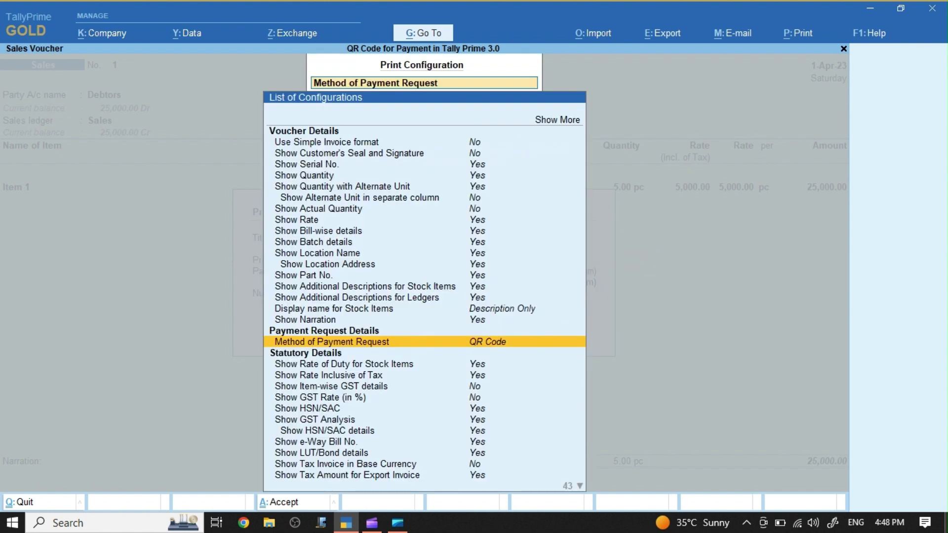
{"action": "key", "text": "ctrl+a"}
Step: Preview the invoice printout, then return to the voucher and bring up the Exchange menu
{"action": "key", "text": "Right"}
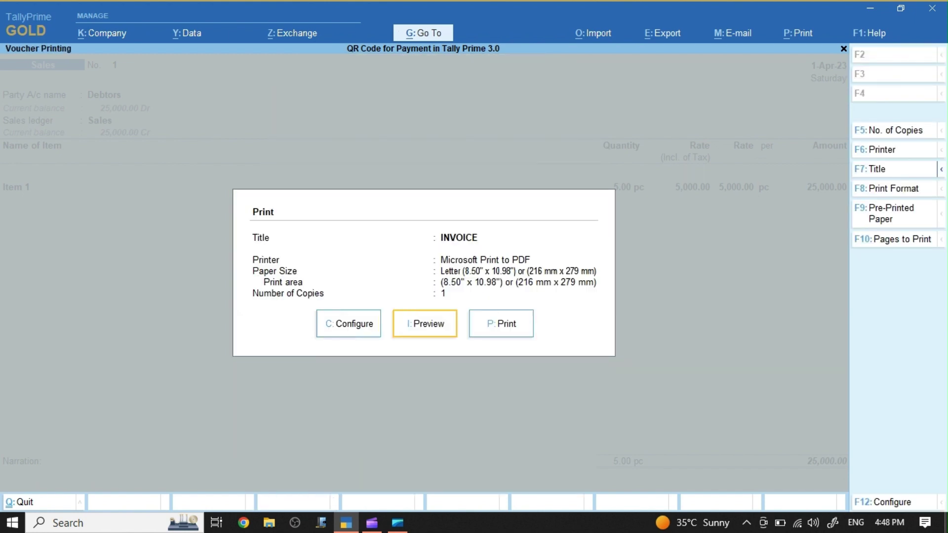
{"action": "key", "text": "Return"}
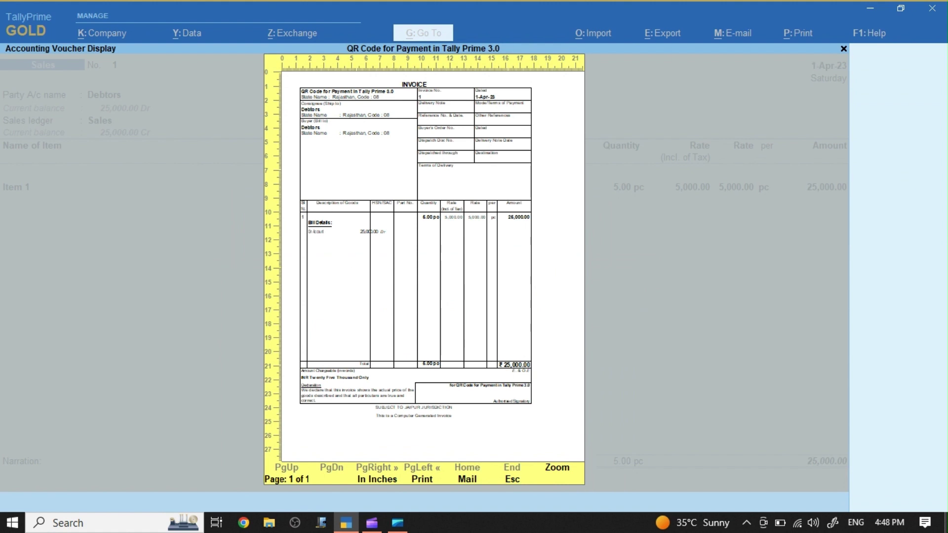
{"action": "key", "text": "Escape"}
{"action": "key", "text": "Escape"}
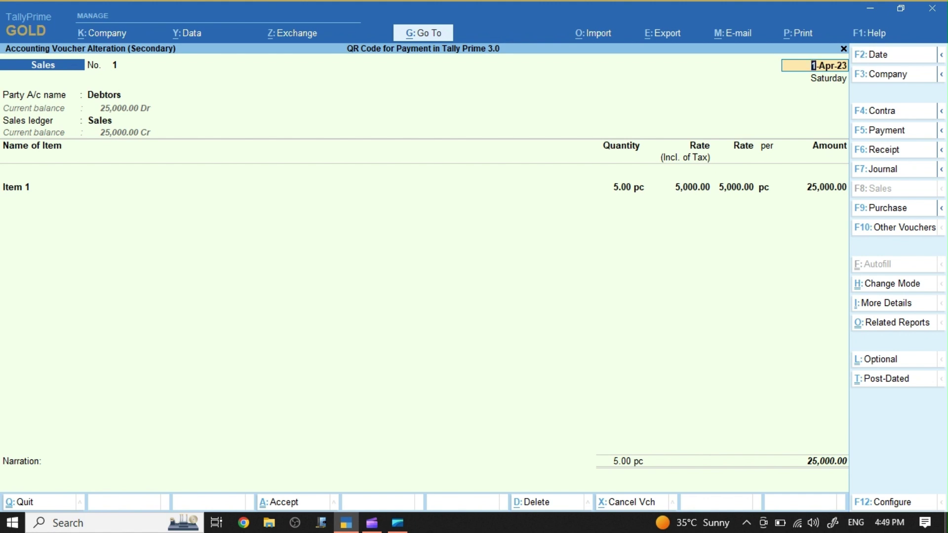
{"action": "key", "text": "alt+z"}
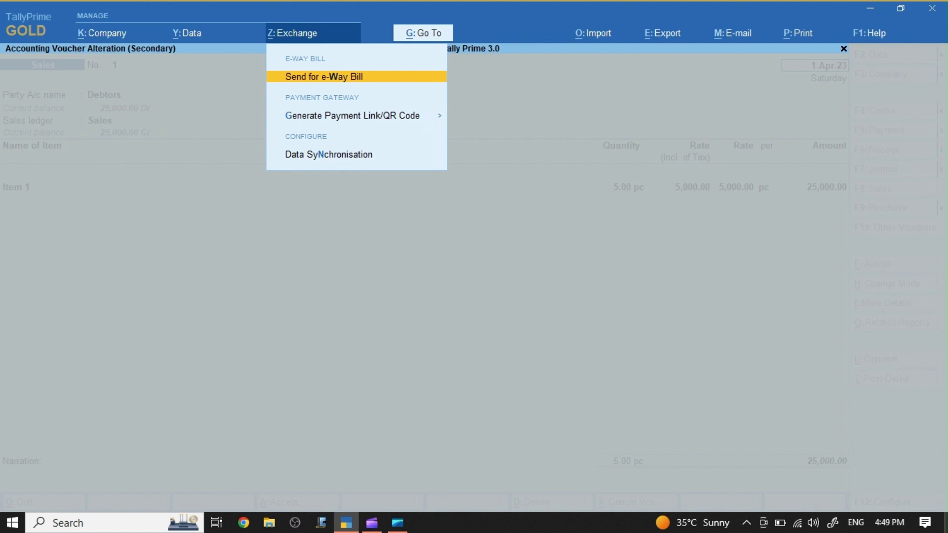
Step: Generate a payment QR code for the current voucher at the 25,000.00 amount
{"action": "key", "text": "Down"}
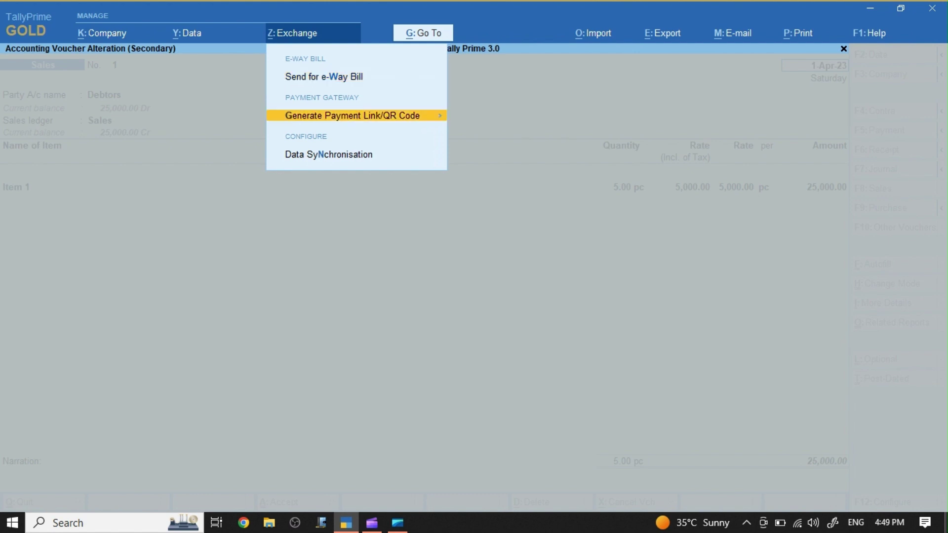
{"action": "key", "text": "Return"}
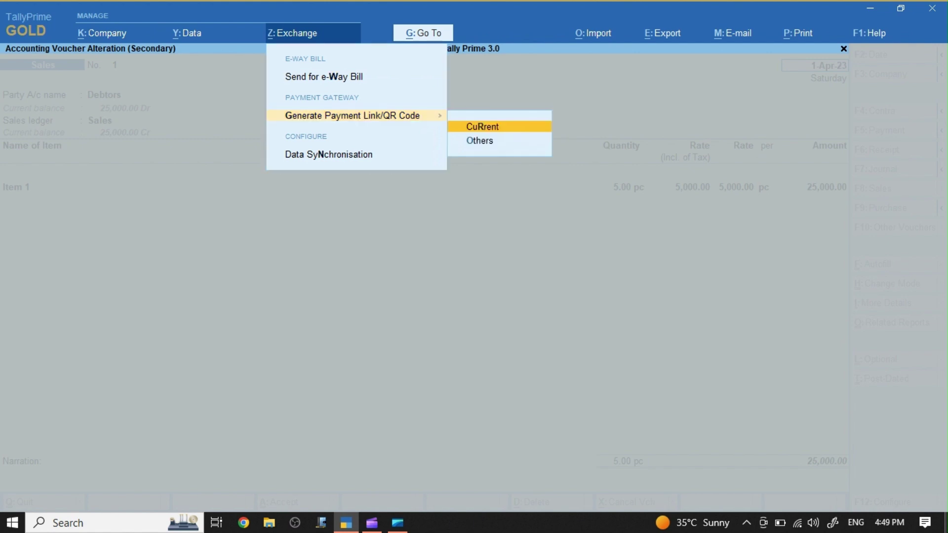
{"action": "key", "text": "Return"}
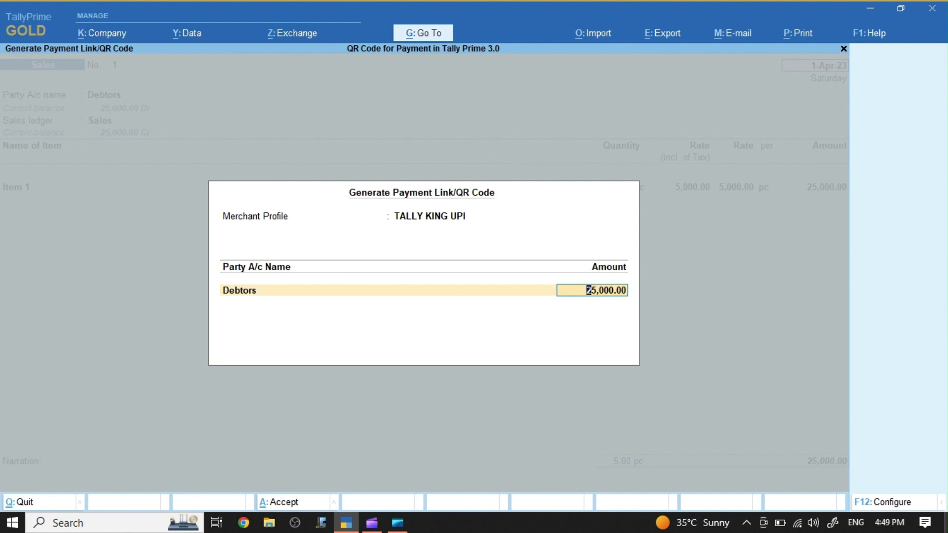
{"action": "key", "text": "Return"}
{"action": "key", "text": "Return"}
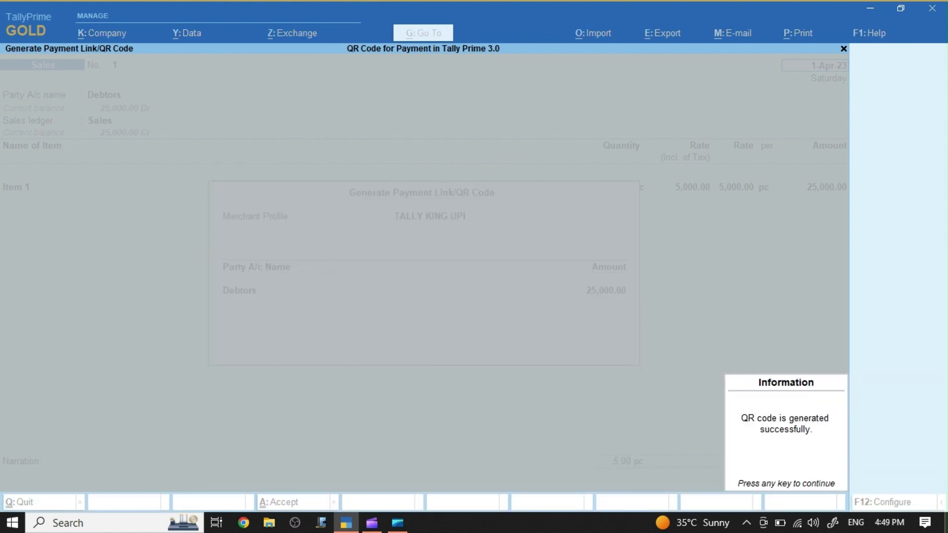
{"action": "key", "text": "Return"}
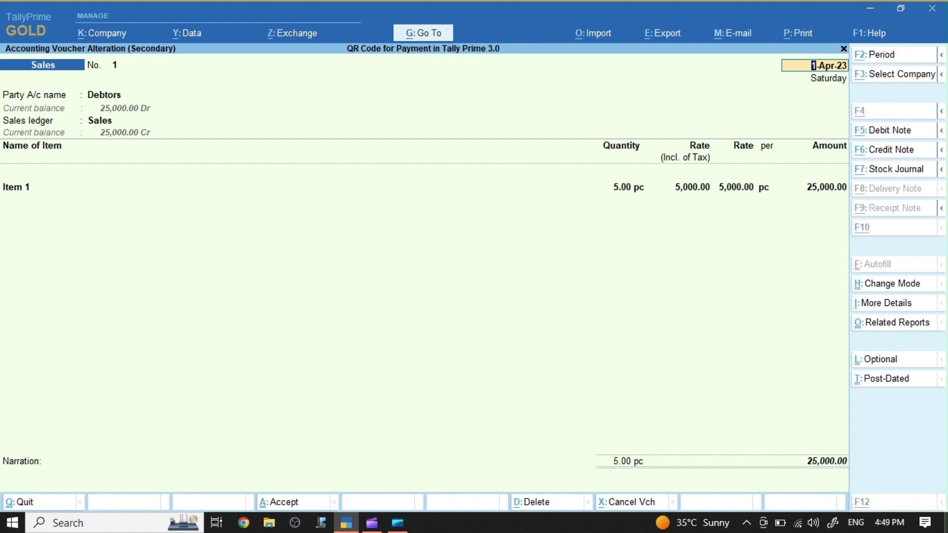
Step: Preview the current sales invoice from the print options
{"action": "key", "text": "alt+p"}
{"action": "key", "text": "Return"}
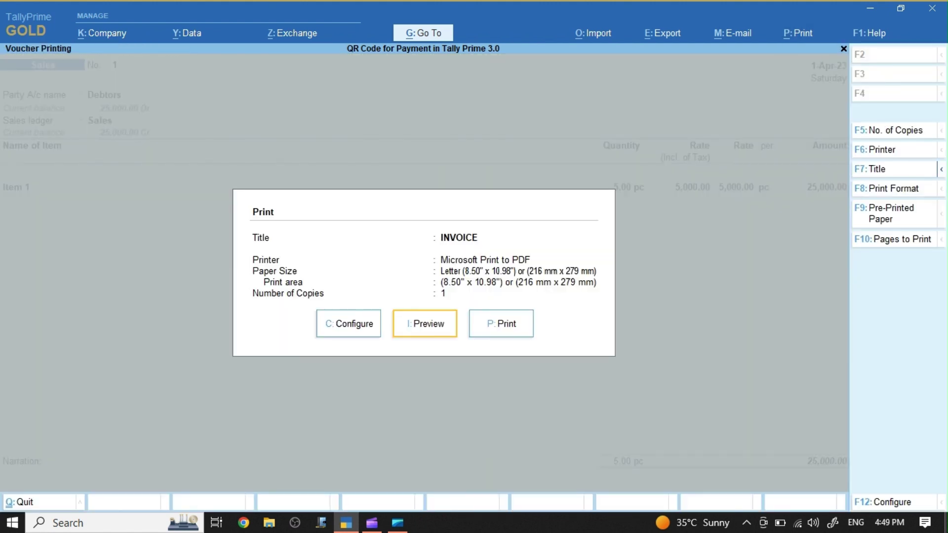
{"action": "key", "text": "Left"}
{"action": "key", "text": "Right"}
{"action": "key", "text": "Return"}
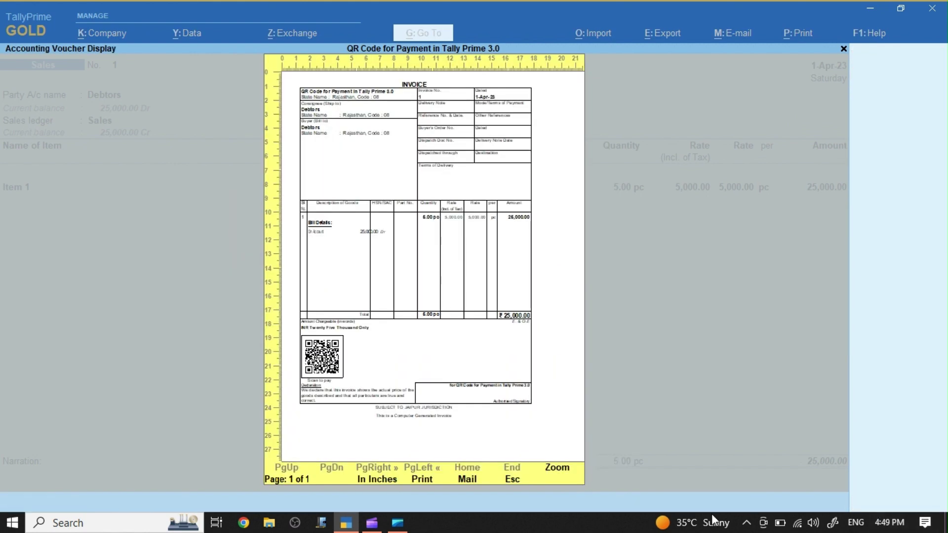
Step: Zoom into the invoice bottom to confirm the Scan to pay QR code, then close the preview
{"action": "left_click", "coordinate": [558, 469]}
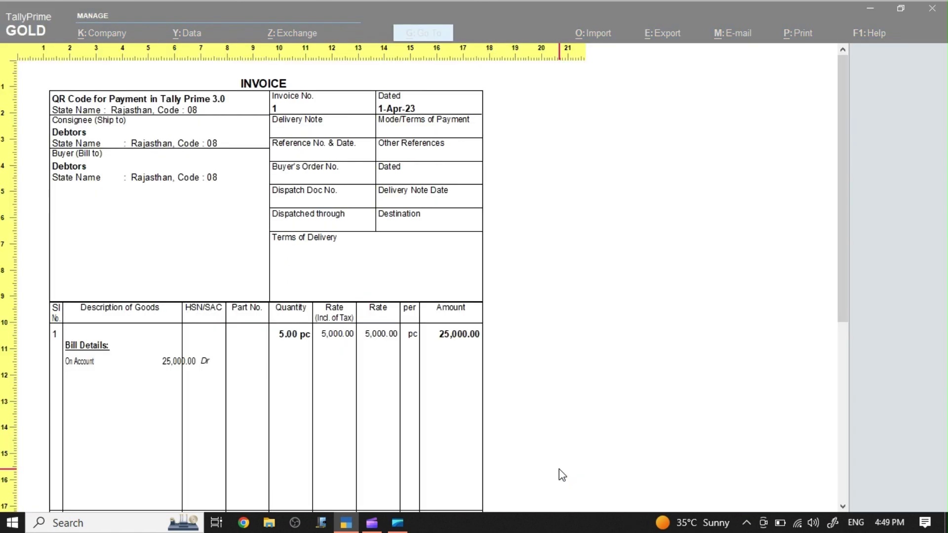
{"action": "scroll", "coordinate": [560, 472], "scroll_direction": "down", "scroll_amount": 10}
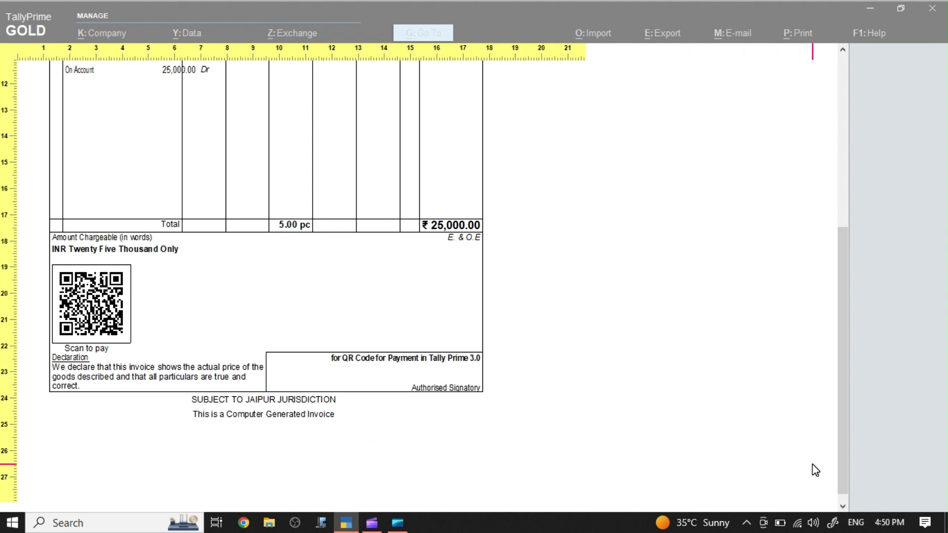
{"action": "key", "text": "Escape"}
{"action": "key", "text": "Escape"}
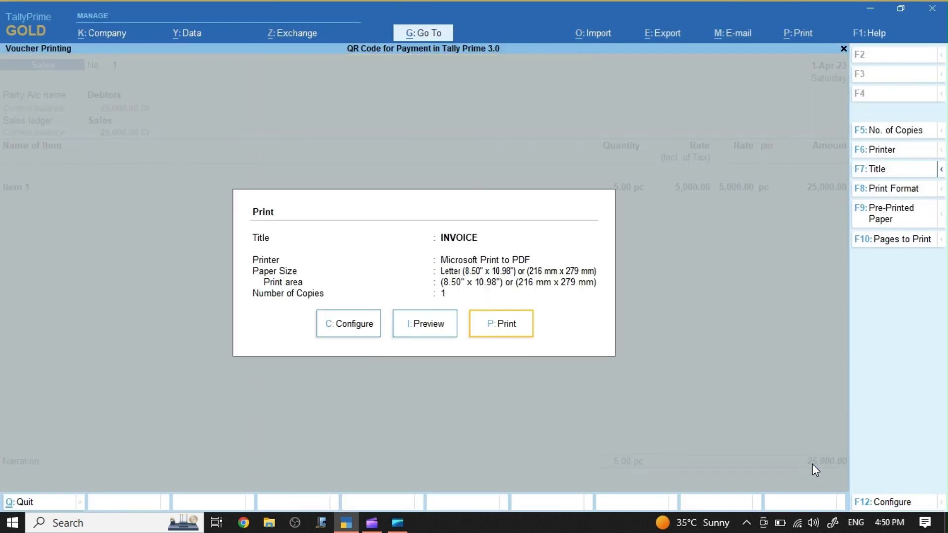
Step: Close the print options and quit the sales voucher to the main menu
{"action": "key", "text": "Escape"}
{"action": "key", "text": "BackSpace"}
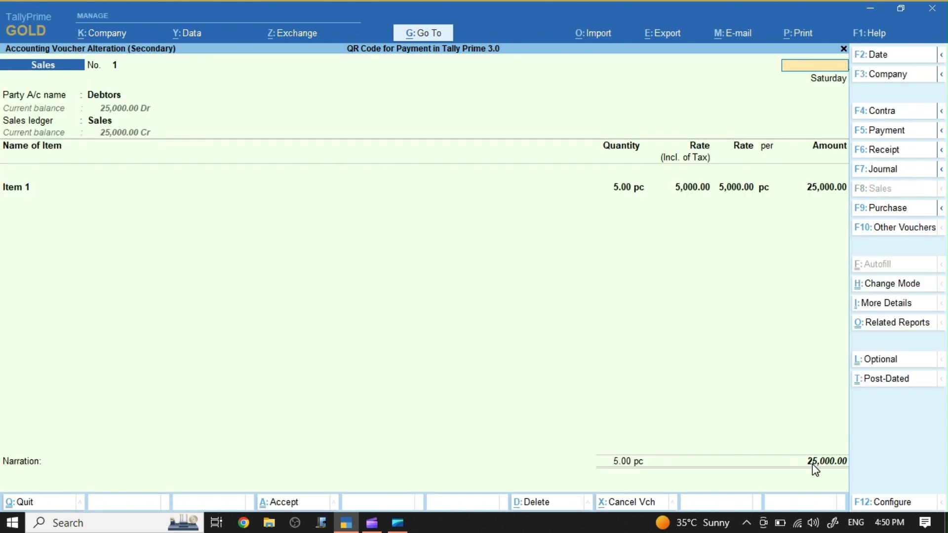
{"action": "key", "text": "Escape"}
{"action": "key", "text": "y"}
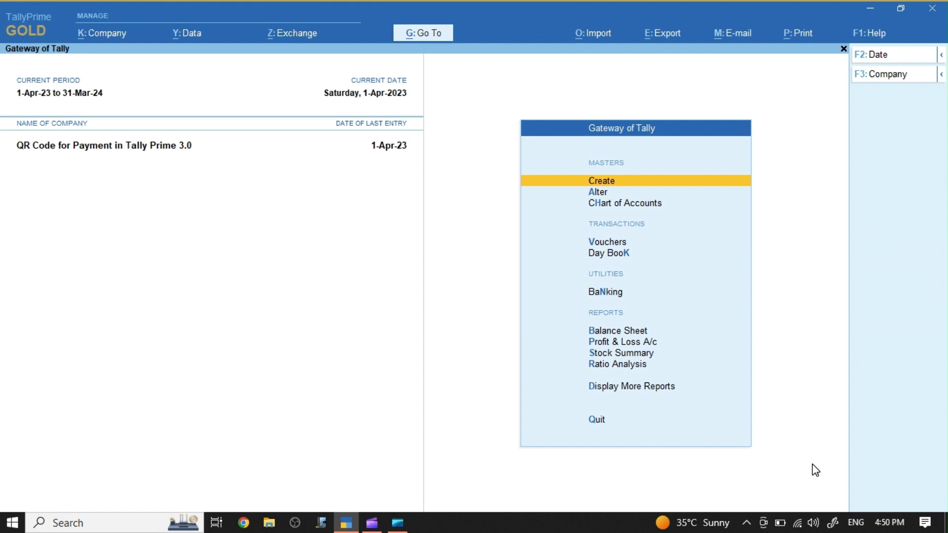
Step: Display the Debtors ledger under More Reports > Account Books and bring up its print options
{"action": "key", "text": "d"}
{"action": "key", "text": "a"}
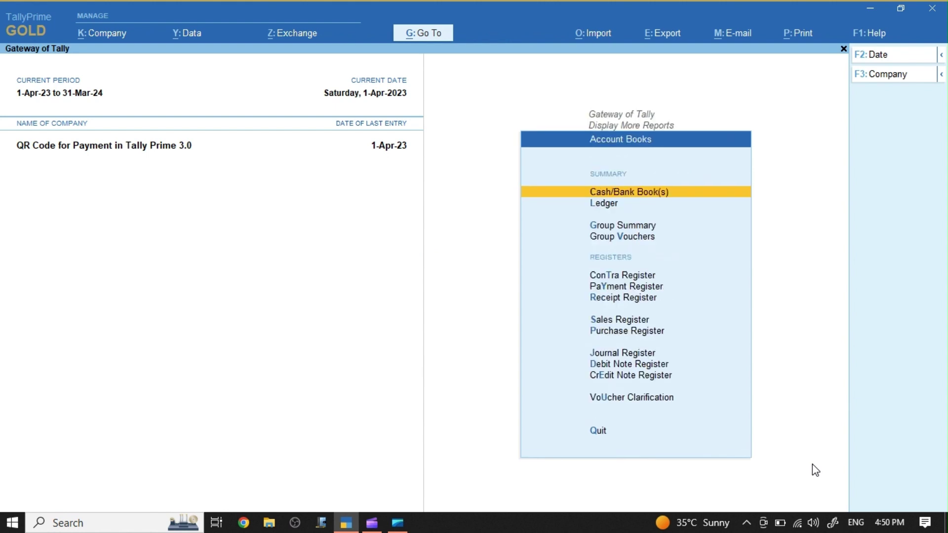
{"action": "key", "text": "l"}
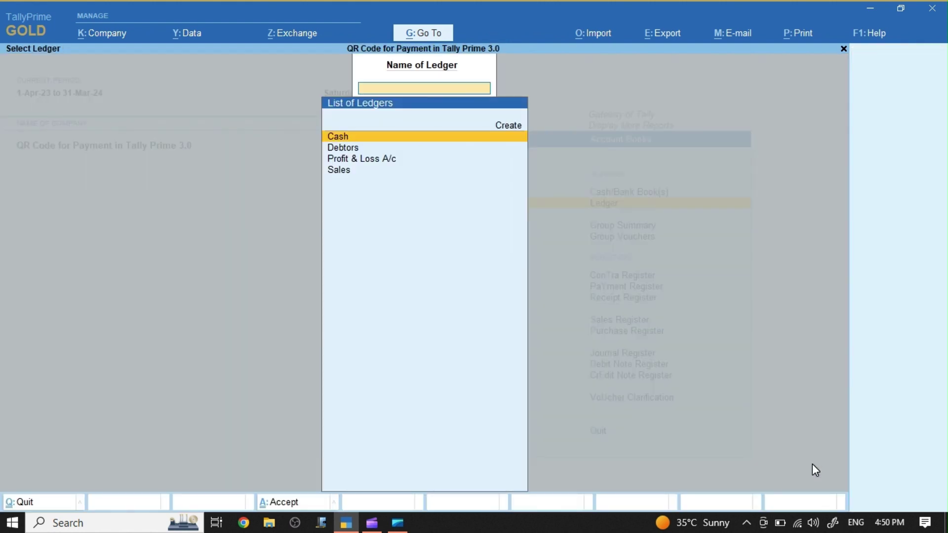
{"action": "key", "text": "Down"}
{"action": "key", "text": "Return"}
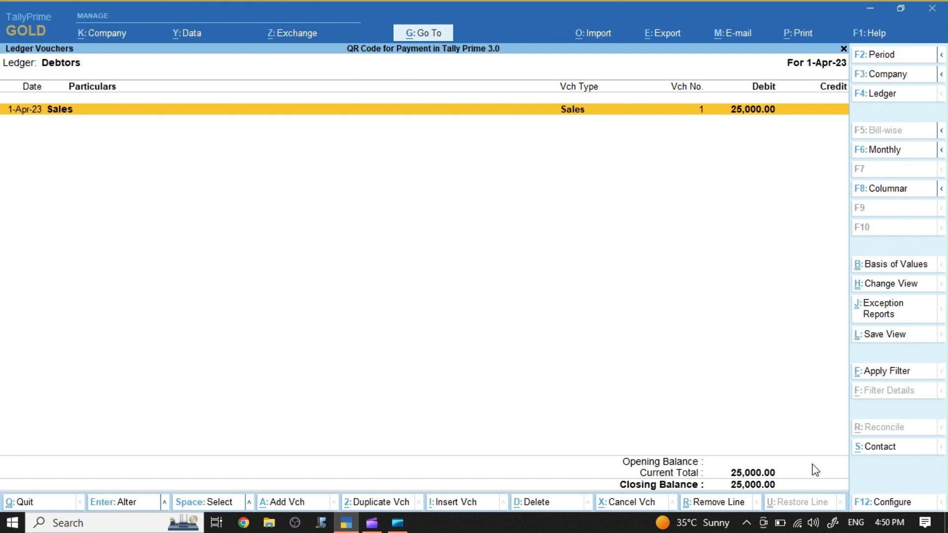
{"action": "key", "text": "alt+p"}
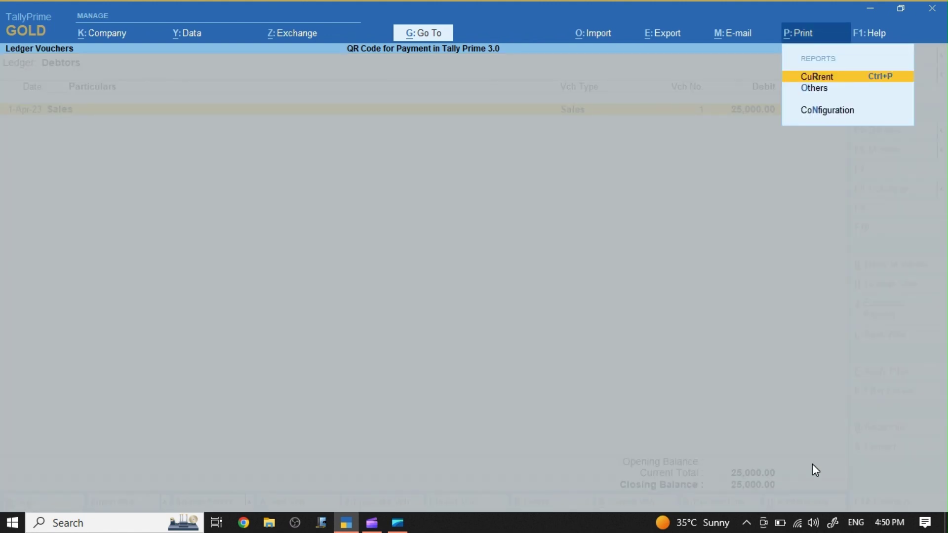
Step: Preview the current Debtors ledger printout with a QR code generated for 20,000.00
{"action": "key", "text": "Return"}
{"action": "key", "text": "Left"}
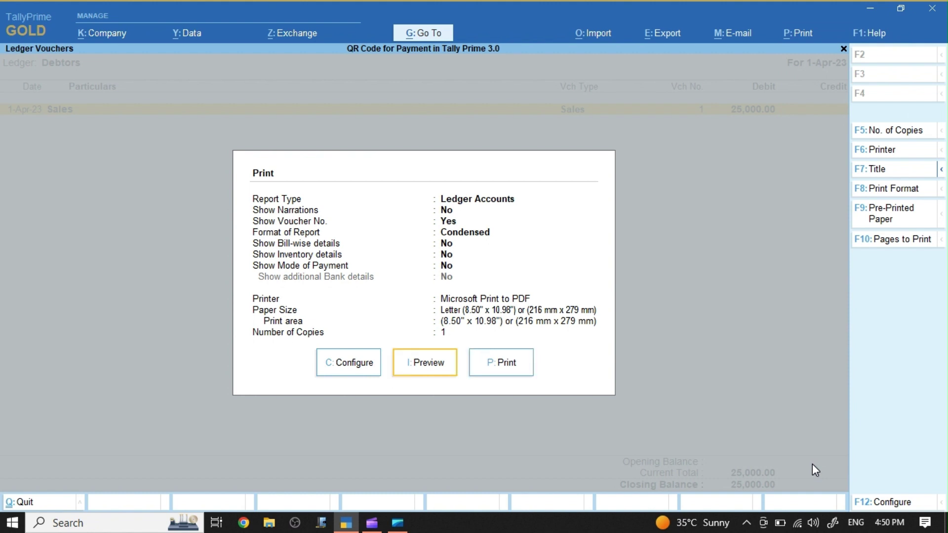
{"action": "key", "text": "Return"}
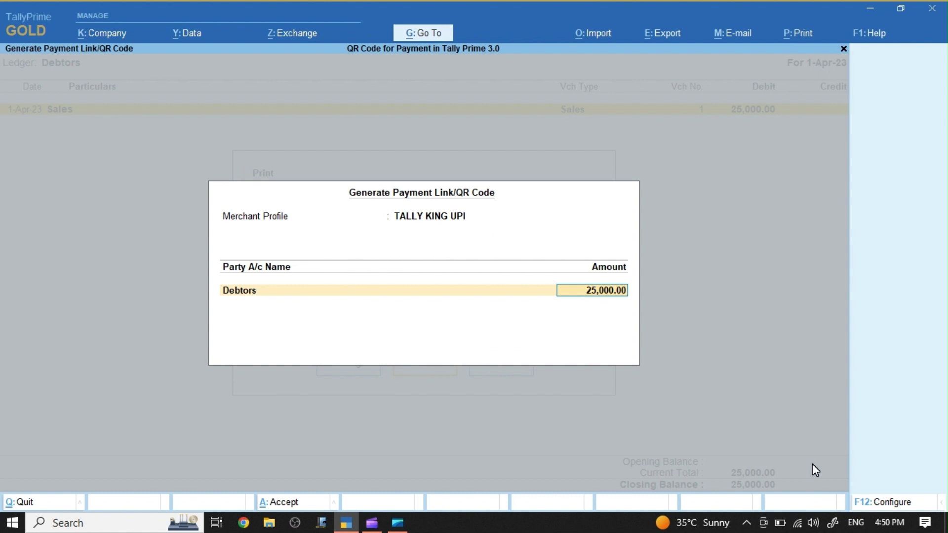
{"action": "type", "text": "20000"}
{"action": "key", "text": "Return"}
{"action": "key", "text": "Return"}
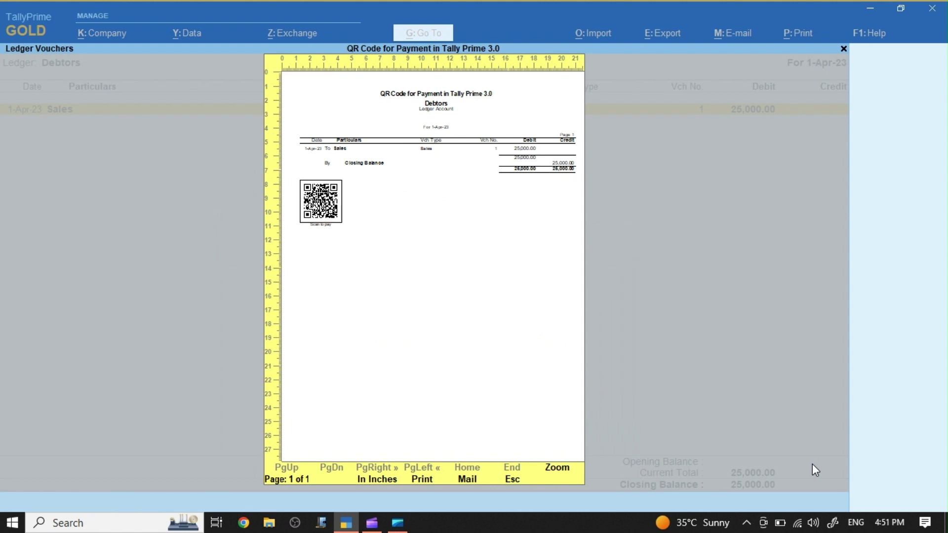
Step: Zoom the Debtors ledger preview to read the Scan to pay QR code under the 25,000.00 closing balance
{"action": "left_click", "coordinate": [563, 472]}
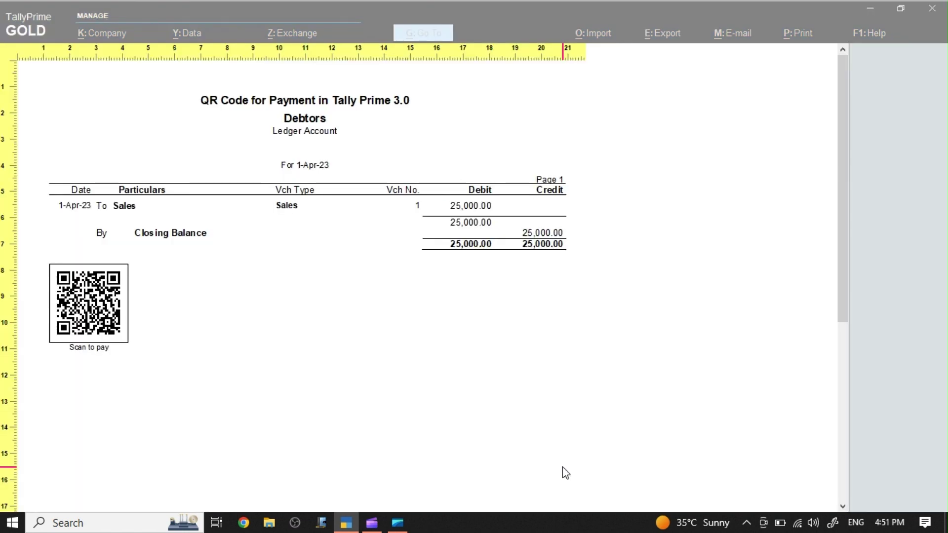